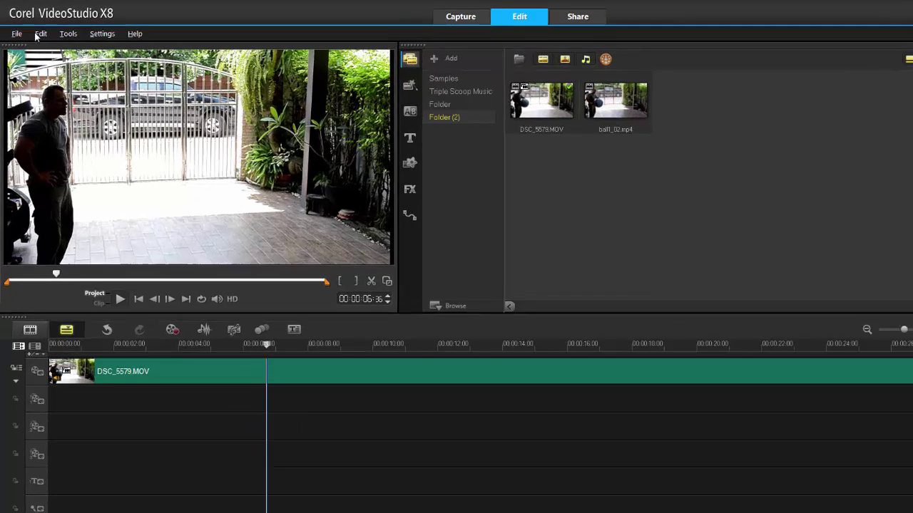
Take a snapshot of the DSC_5579.MOV frame at 00:00:04:39, with the ball in mid-air.
{"action": "left_click", "coordinate": [37, 31]}
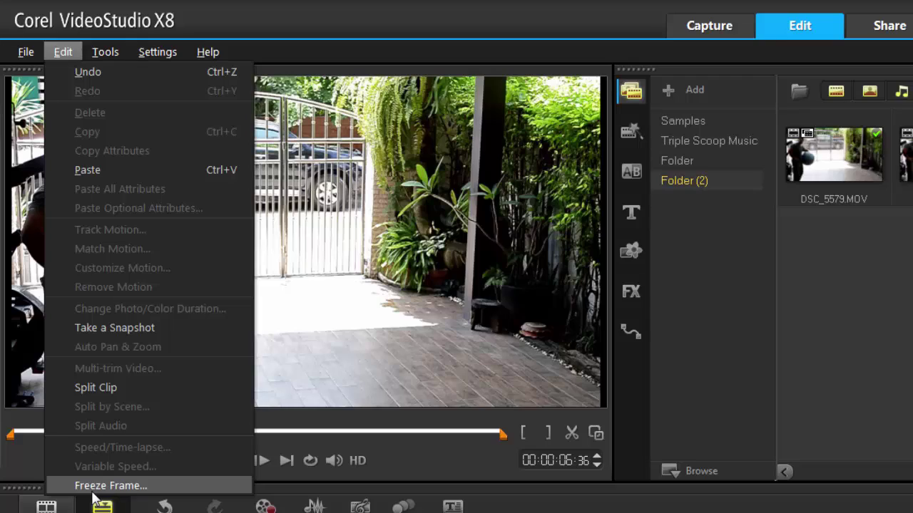
{"action": "left_click", "coordinate": [893, 431]}
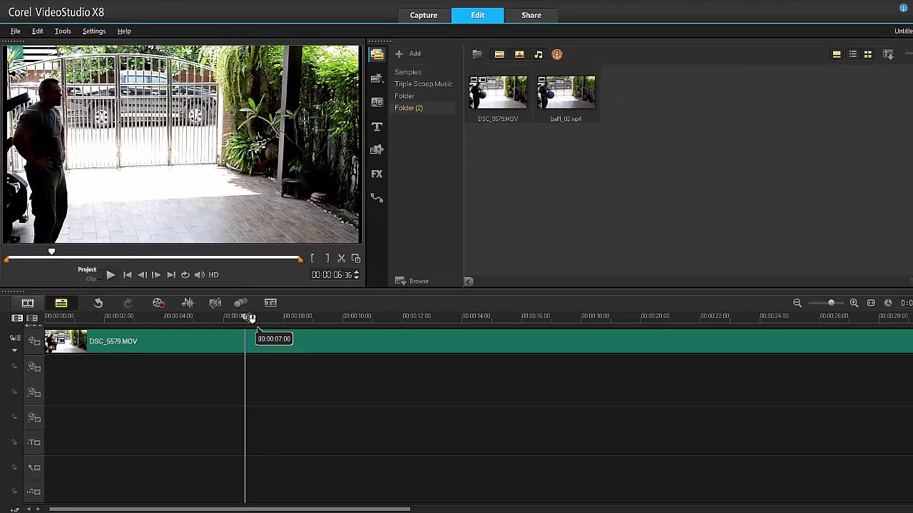
{"action": "left_click_drag", "start_coordinate": [278, 360], "coordinate": [118, 360]}
{"action": "left_click_drag", "start_coordinate": [164, 331], "coordinate": [174, 306]}
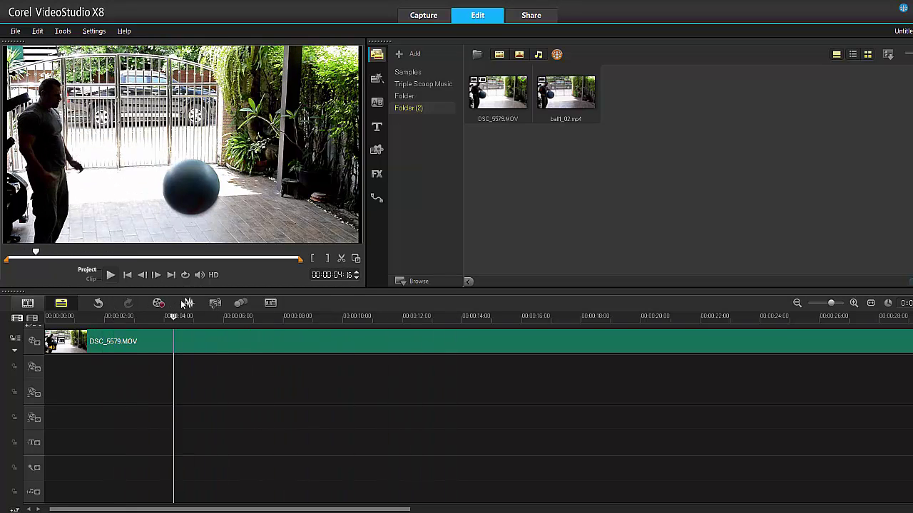
{"action": "mouse_move", "coordinate": [176, 318]}
{"action": "left_mouse_down"}
{"action": "mouse_move", "coordinate": [197, 318]}
{"action": "mouse_move", "coordinate": [187, 318]}
{"action": "left_mouse_up"}
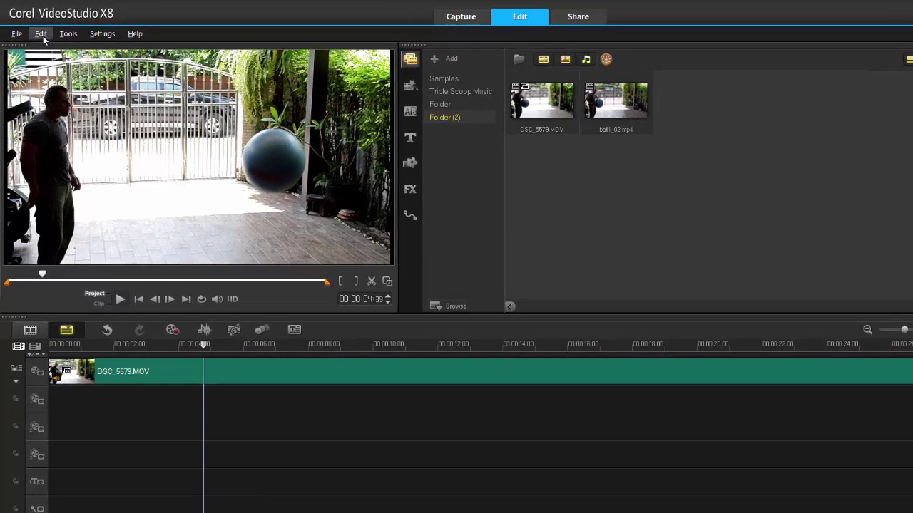
{"action": "left_click", "coordinate": [37, 30]}
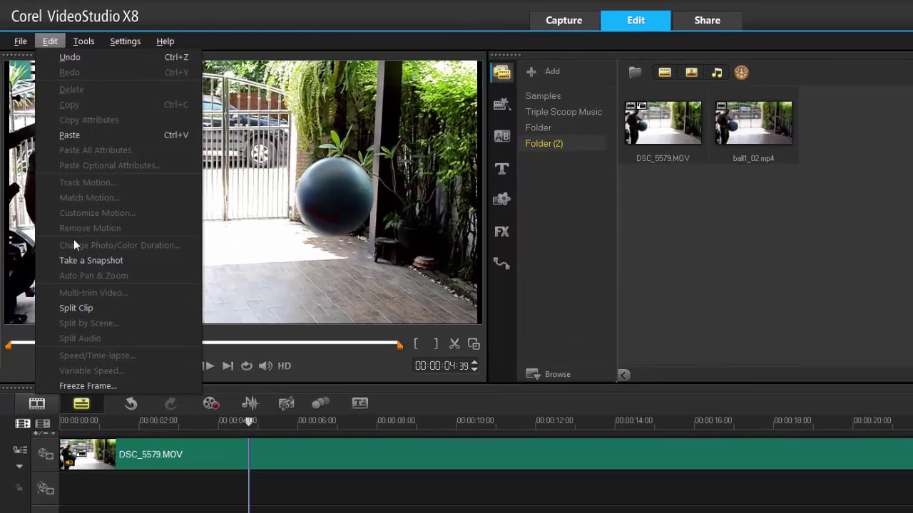
{"action": "left_click", "coordinate": [81, 259]}
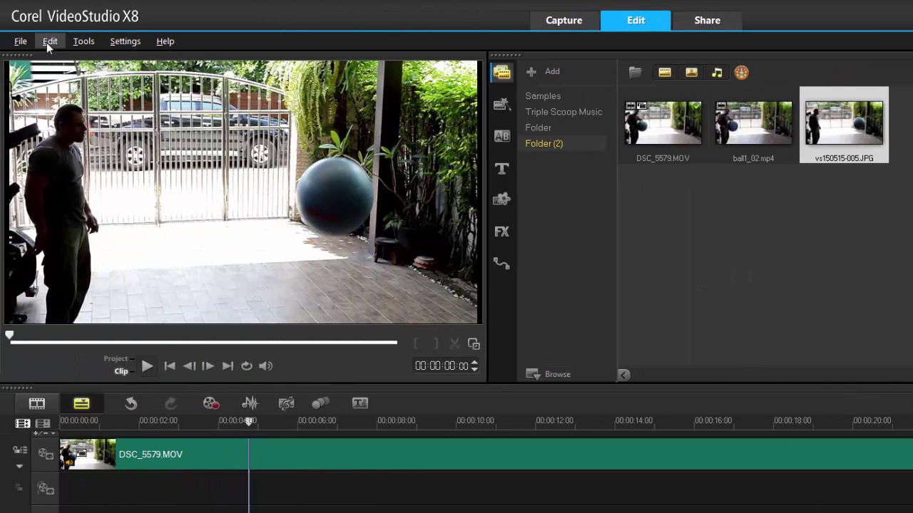
Insert a 5-second freeze frame into DSC_5579.MOV at the current playhead position.
{"action": "left_click", "coordinate": [46, 42]}
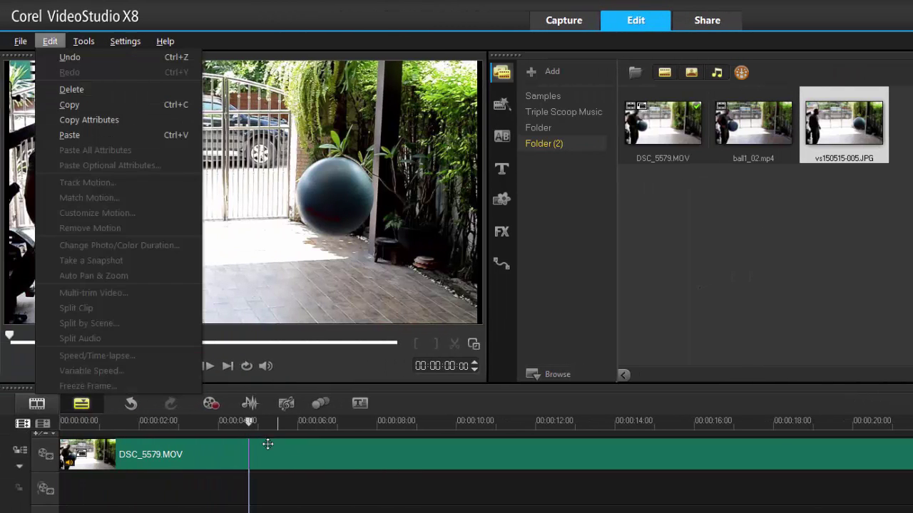
{"action": "left_click", "coordinate": [257, 452]}
{"action": "left_click", "coordinate": [50, 40]}
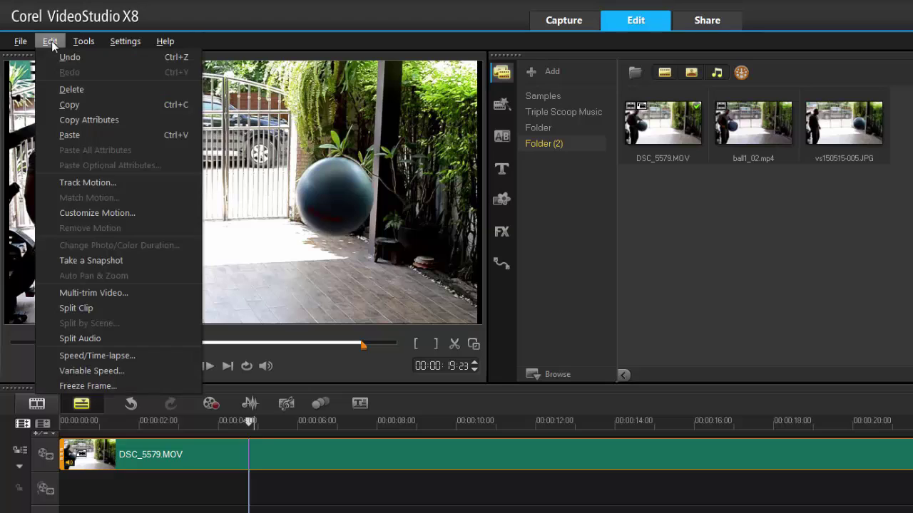
{"action": "left_click", "coordinate": [101, 387]}
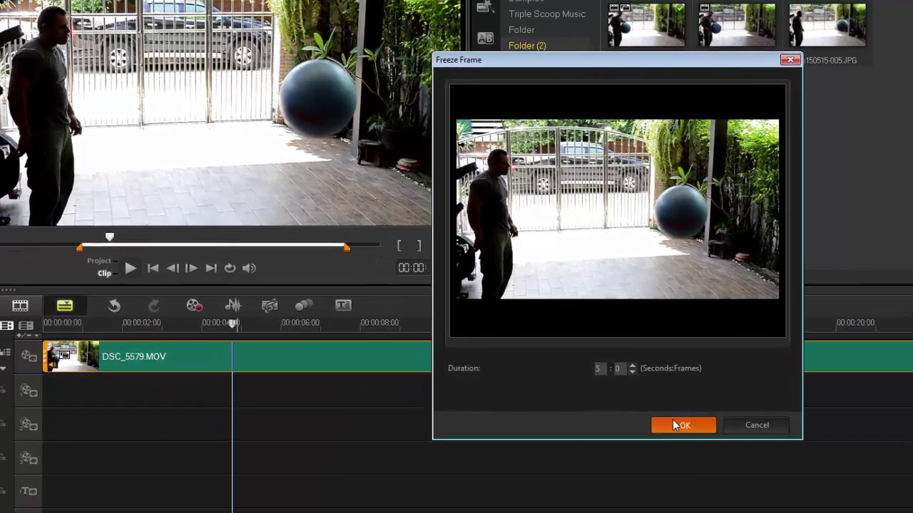
{"action": "left_click", "coordinate": [522, 421]}
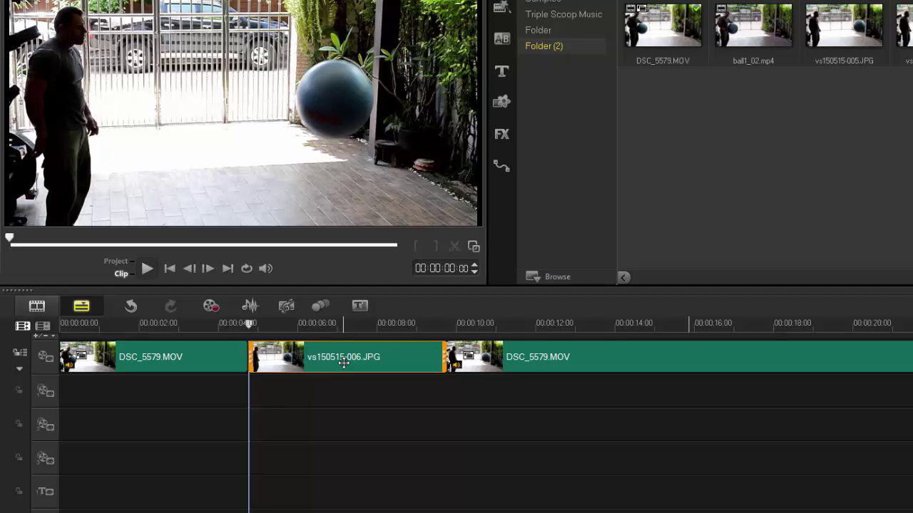
Scrub through the timeline to review the inserted freeze frame and the footage on either side of it.
{"action": "left_click_drag", "start_coordinate": [249, 324], "coordinate": [77, 324]}
{"action": "left_click_drag", "start_coordinate": [132, 334], "coordinate": [660, 369]}
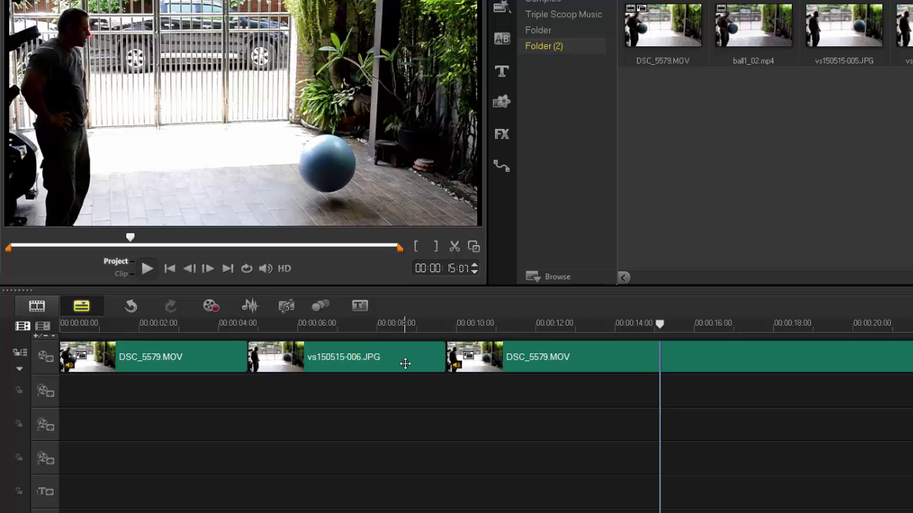
{"action": "left_click_drag", "start_coordinate": [660, 324], "coordinate": [394, 325]}
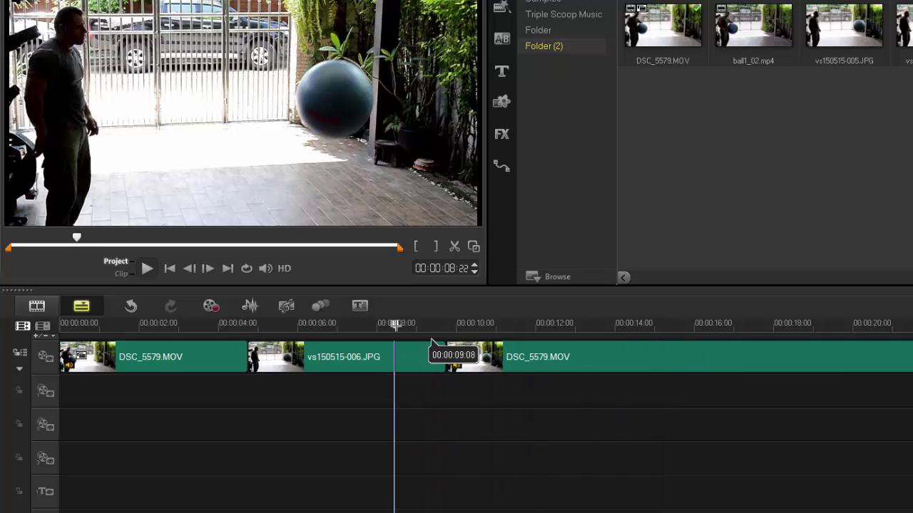
Move the DSC_5579.MOV segment following the freeze frame to the second overlay track and undo the move.
{"action": "left_click_drag", "start_coordinate": [584, 369], "coordinate": [616, 435]}
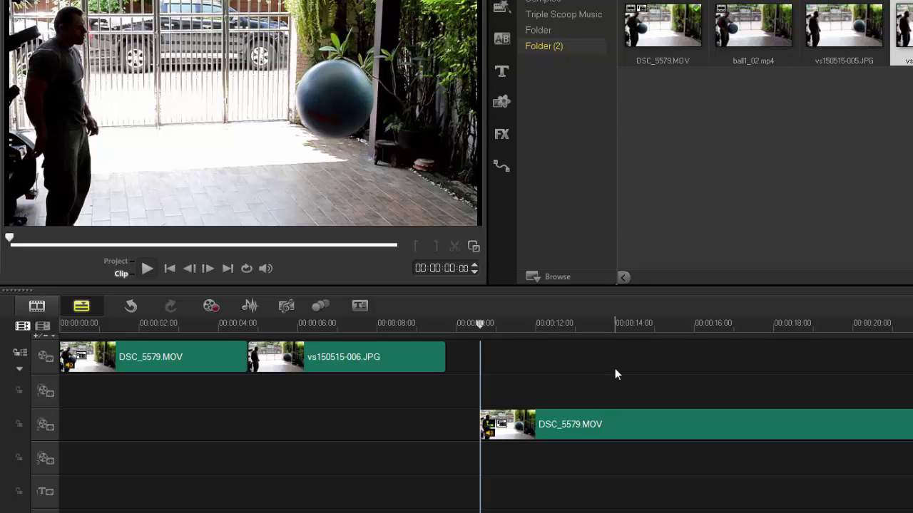
{"action": "left_click", "coordinate": [683, 434]}
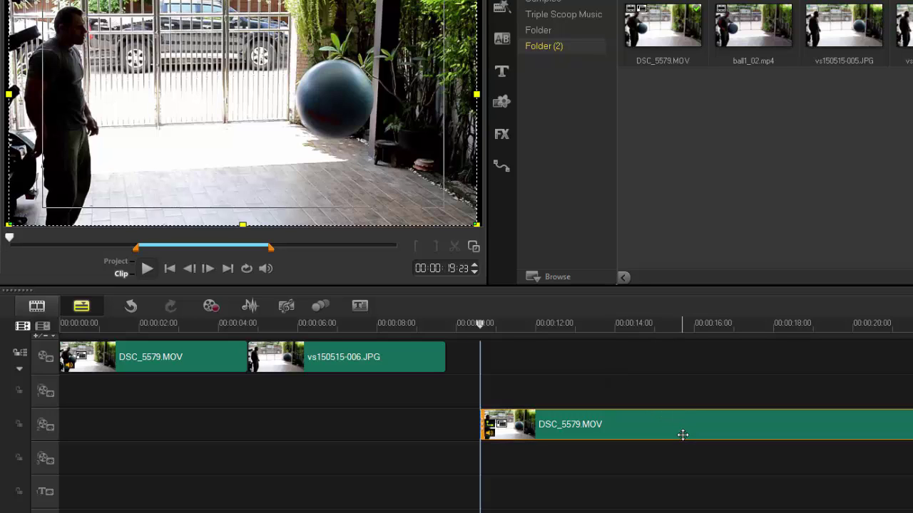
{"action": "key", "text": "ctrl+z"}
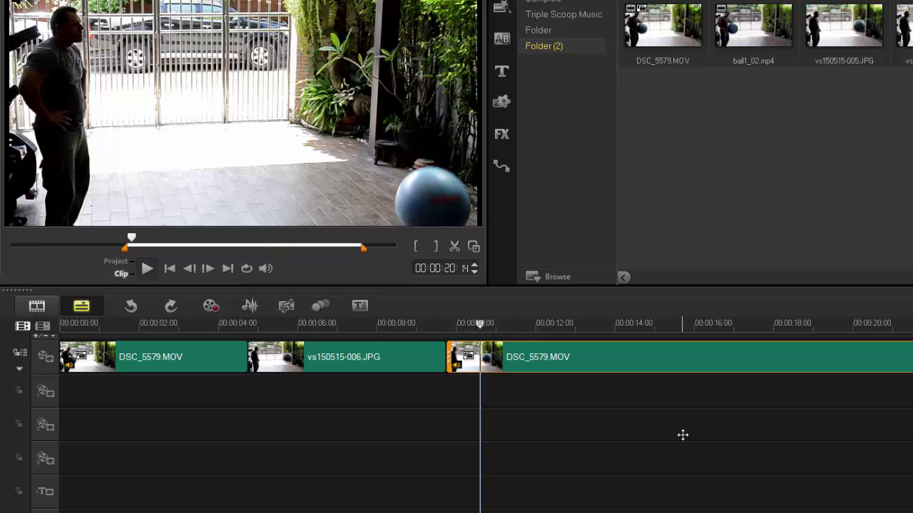
Shorten the freeze frame image on the video track to about 00:00:03:30 by trimming its end.
{"action": "left_click", "coordinate": [445, 464]}
{"action": "left_click", "coordinate": [378, 359]}
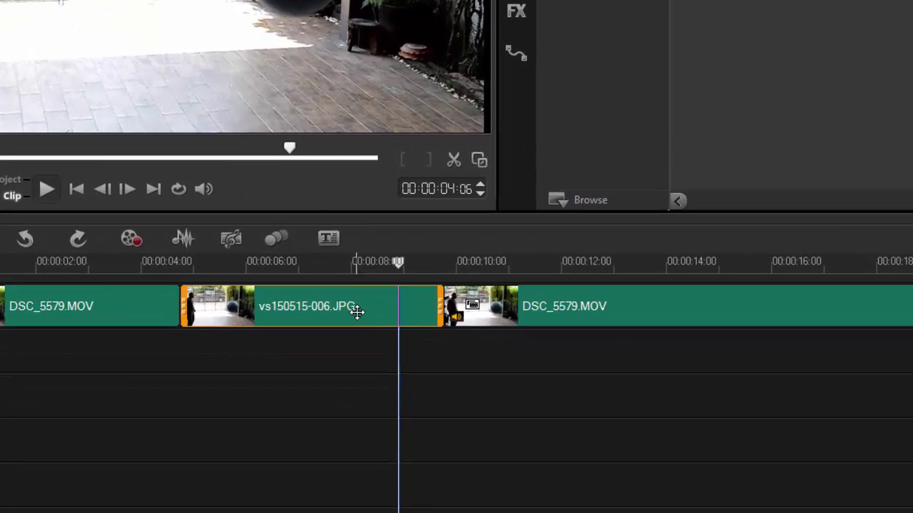
{"action": "left_click_drag", "start_coordinate": [440, 306], "coordinate": [372, 304]}
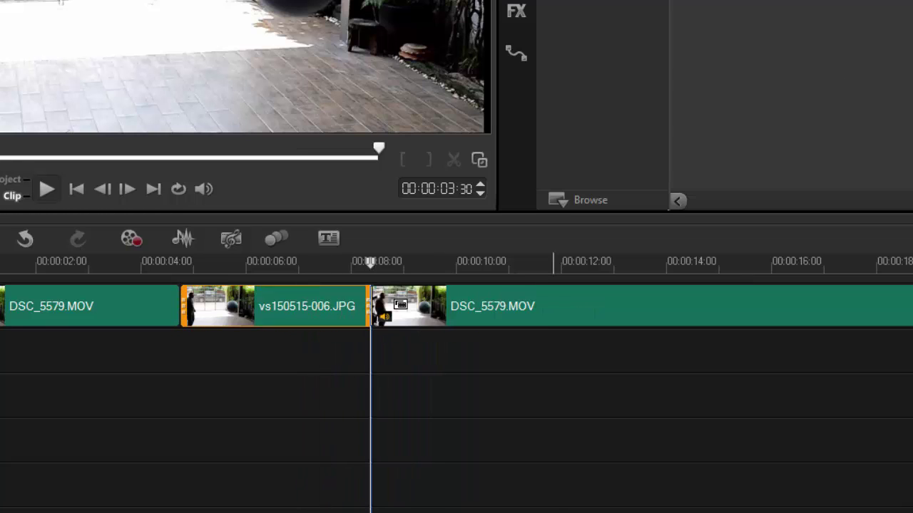
Replace the second DSC_5579.MOV segment with the vs150515-006.JPG still and extend it to about 00:00:06:09.
{"action": "left_click", "coordinate": [742, 306]}
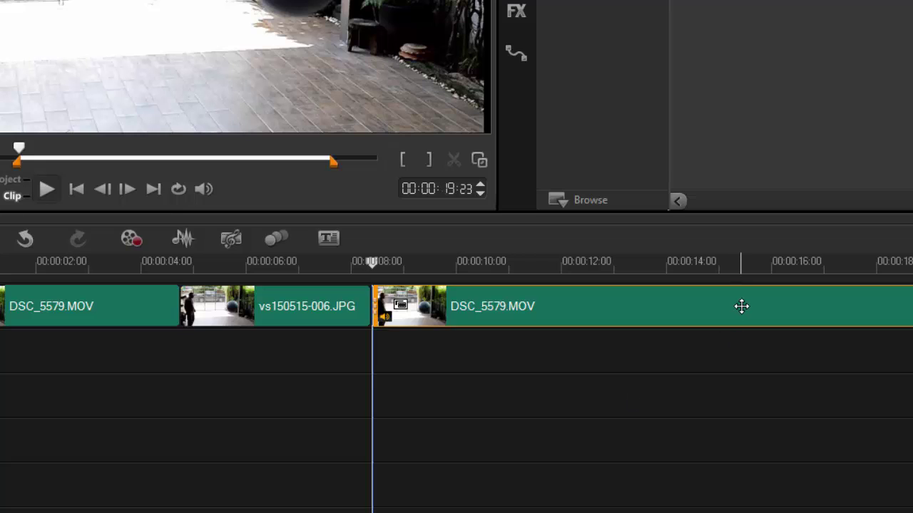
{"action": "left_click_drag", "start_coordinate": [742, 306], "coordinate": [851, 307]}
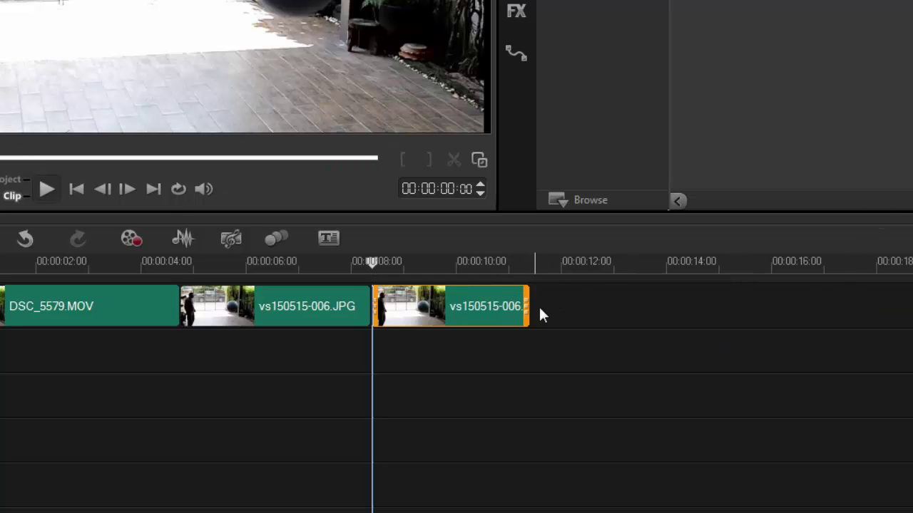
{"action": "left_click_drag", "start_coordinate": [525, 305], "coordinate": [700, 312]}
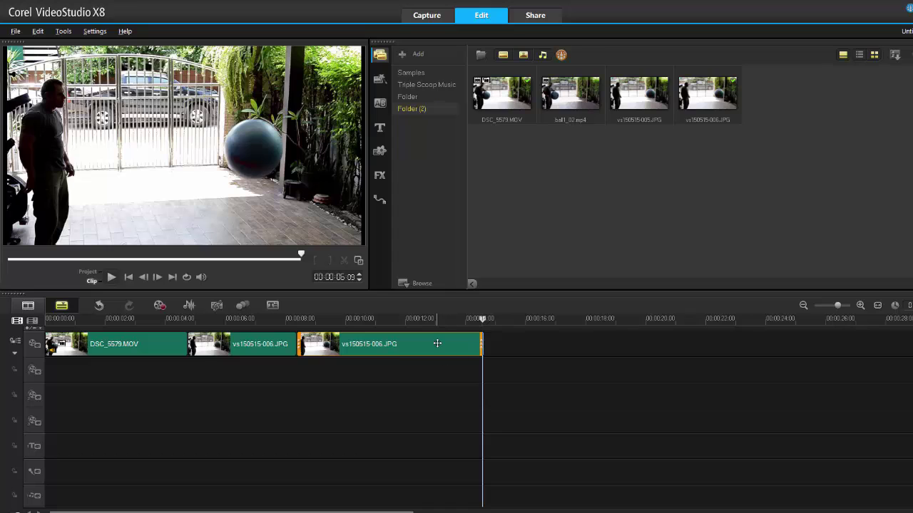
Delete all clips from the timeline and place DSC_5579.MOV from the library on the empty video track.
{"action": "key", "text": "Delete"}
{"action": "left_click", "coordinate": [271, 346]}
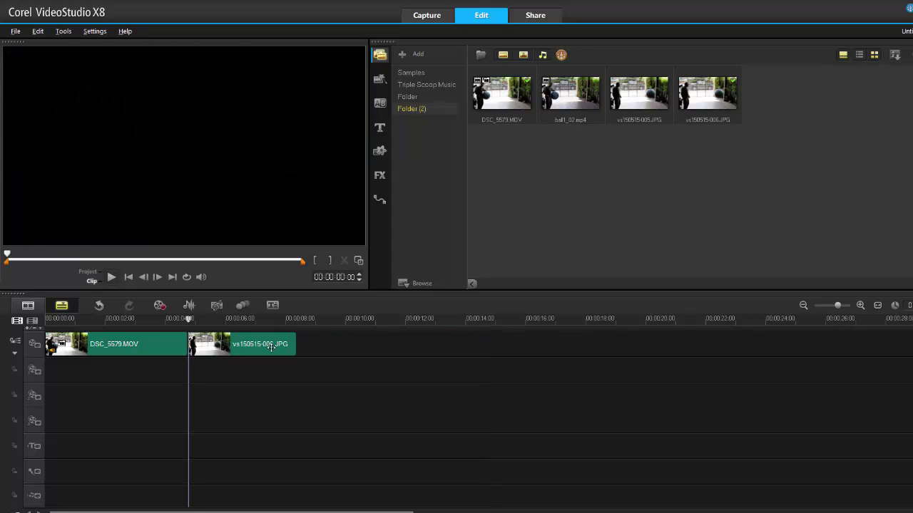
{"action": "key", "text": "Delete"}
{"action": "left_click", "coordinate": [168, 344]}
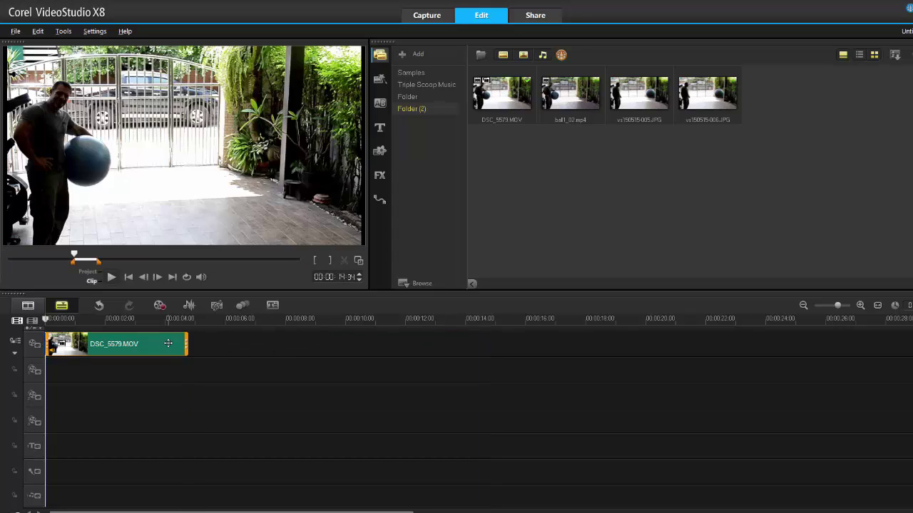
{"action": "key", "text": "Delete"}
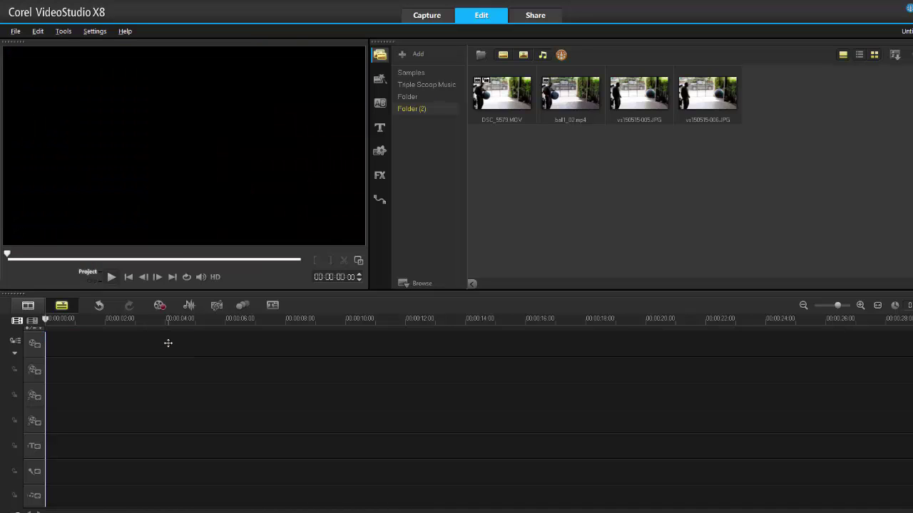
{"action": "left_click_drag", "start_coordinate": [502, 108], "coordinate": [452, 343]}
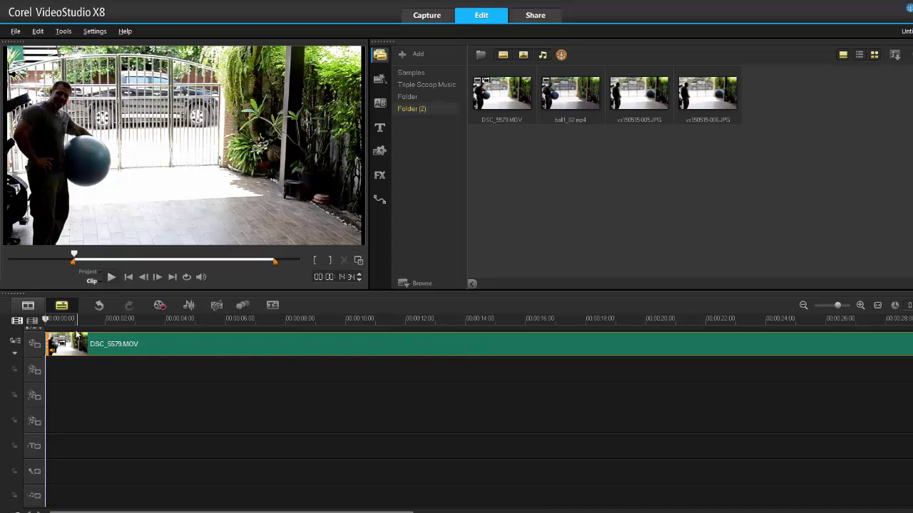
Insert a 10-second freeze frame into DSC_5579.MOV at 00:00:04:37, with the ball in mid-air.
{"action": "left_click_drag", "start_coordinate": [56, 321], "coordinate": [190, 328]}
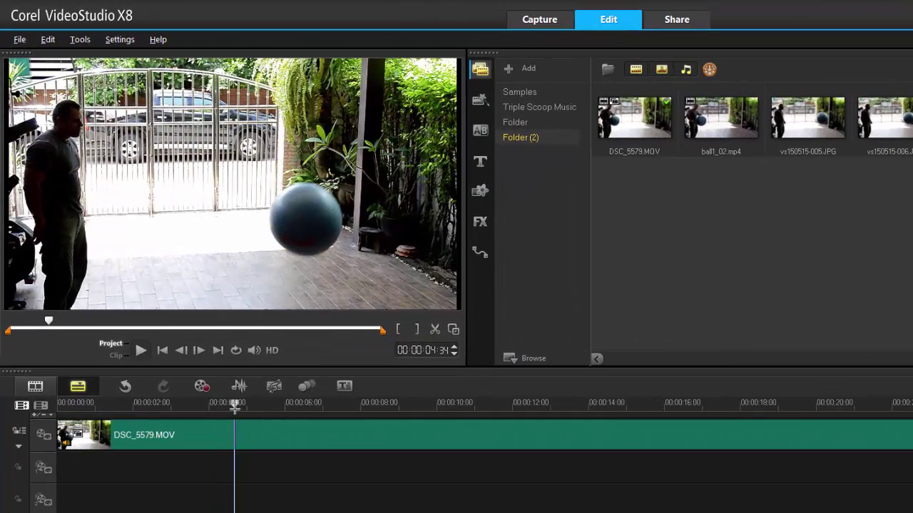
{"action": "left_click_drag", "start_coordinate": [235, 407], "coordinate": [237, 407]}
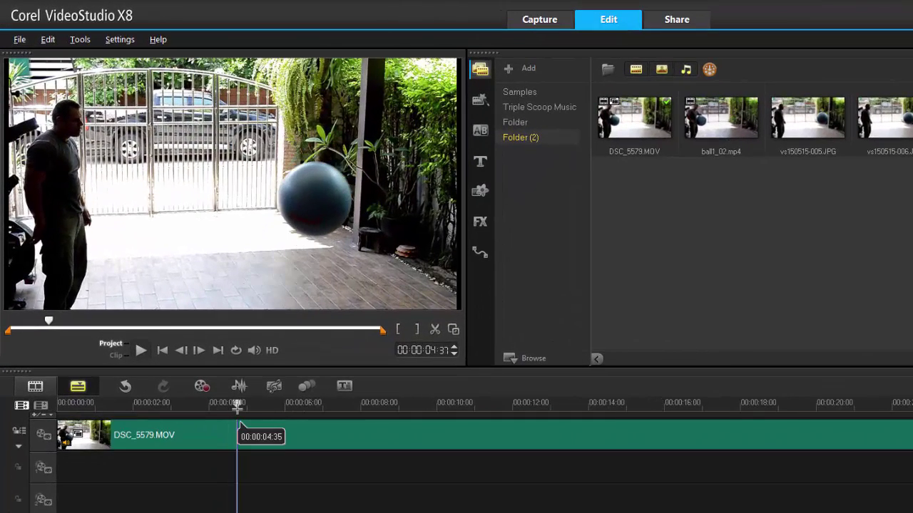
{"action": "left_click", "coordinate": [48, 41]}
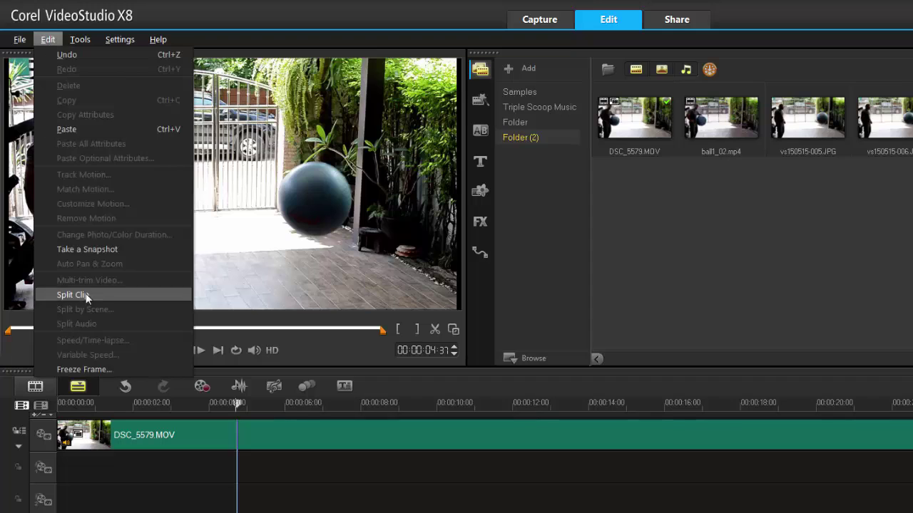
{"action": "left_click", "coordinate": [87, 368]}
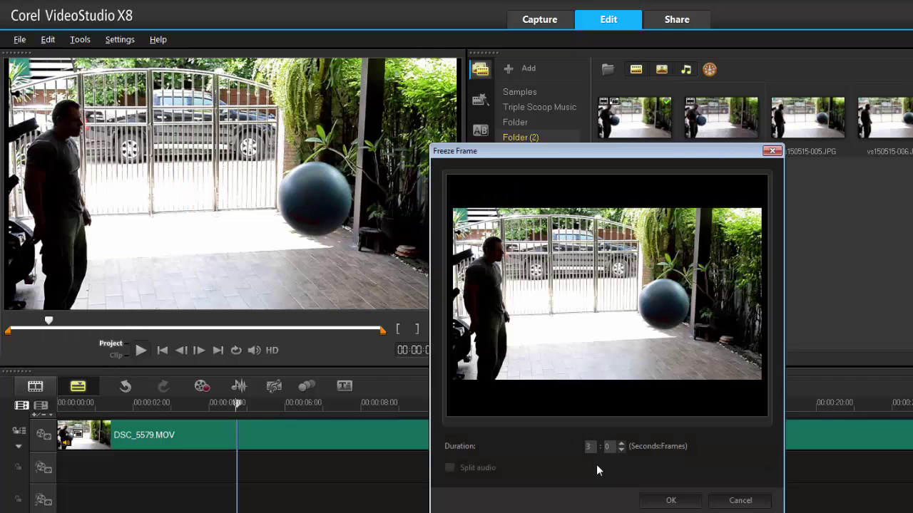
{"action": "left_click", "coordinate": [621, 443]}
{"action": "left_click", "coordinate": [621, 444]}
{"action": "left_click", "coordinate": [621, 443]}
{"action": "left_click", "coordinate": [621, 443]}
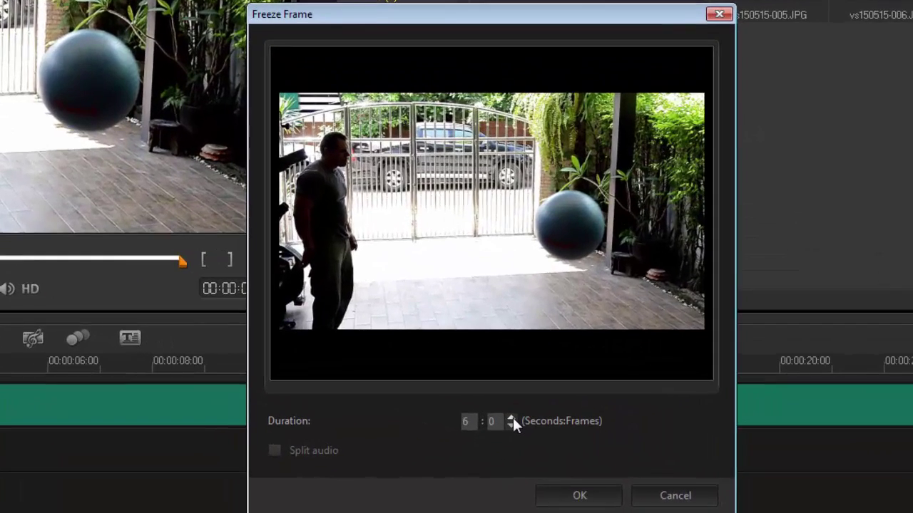
{"action": "left_click", "coordinate": [513, 418]}
{"action": "left_click", "coordinate": [513, 418]}
{"action": "left_click", "coordinate": [513, 418]}
{"action": "left_click", "coordinate": [579, 496]}
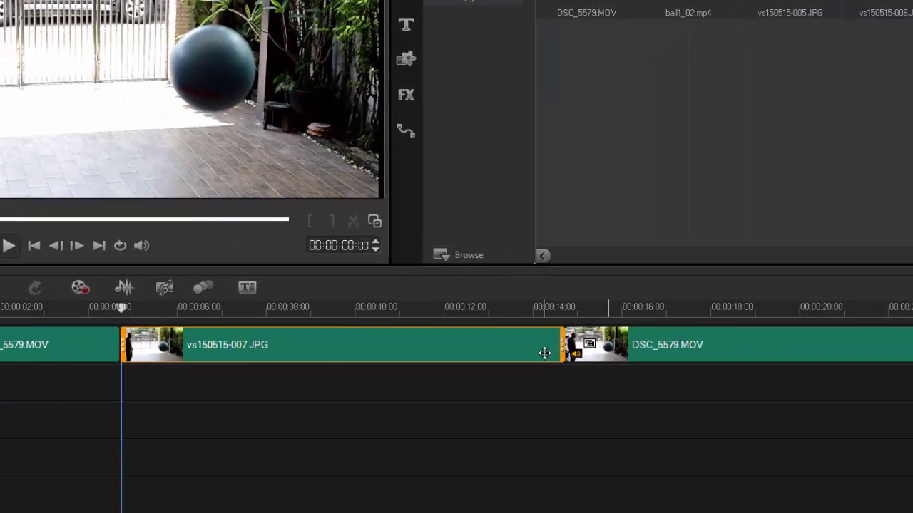
Split the DSC_5579.MOV footage after the freeze frame at 00:00:22:31.
{"action": "scroll", "coordinate": [449, 306], "scroll_direction": "down", "scroll_amount": 1}
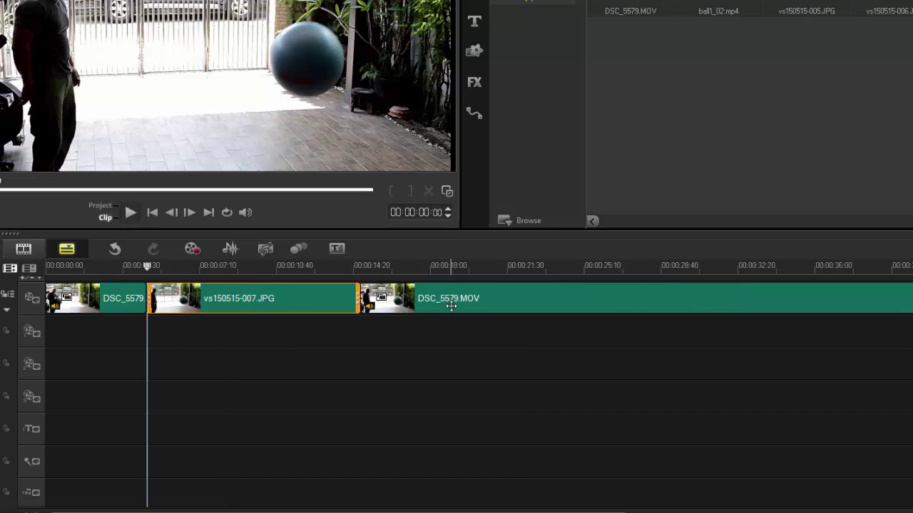
{"action": "left_click_drag", "start_coordinate": [149, 266], "coordinate": [279, 265]}
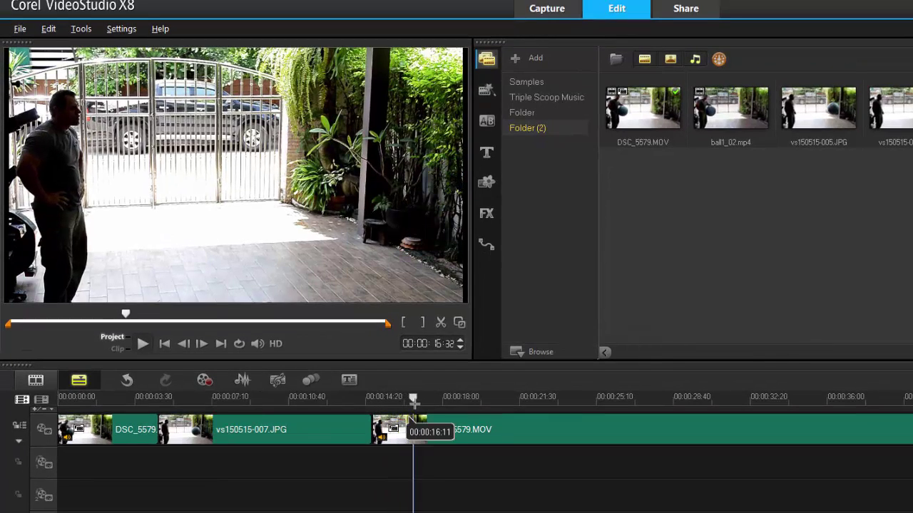
{"action": "left_click_drag", "start_coordinate": [442, 401], "coordinate": [541, 422]}
{"action": "left_click", "coordinate": [441, 324]}
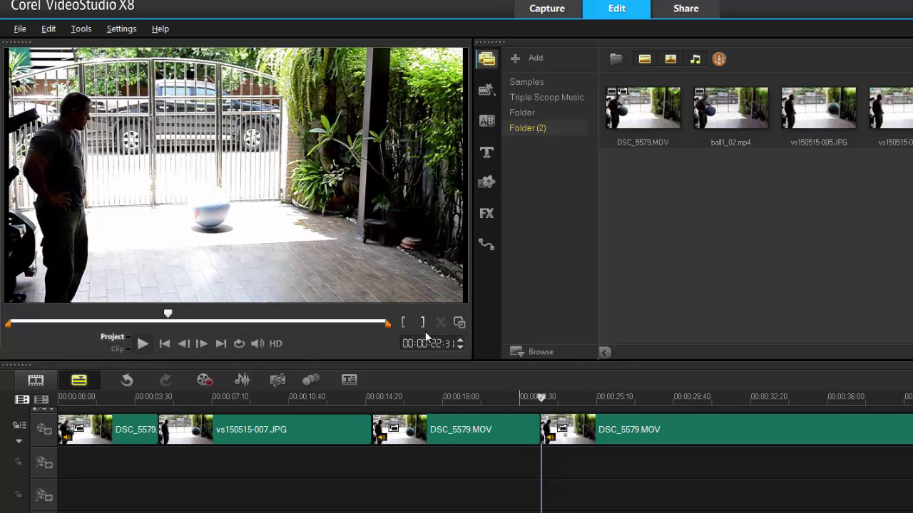
Split the remaining DSC_5579.MOV footage at 00:00:40:49 and select the segment between the two cuts.
{"action": "left_click_drag", "start_coordinate": [550, 417], "coordinate": [848, 460]}
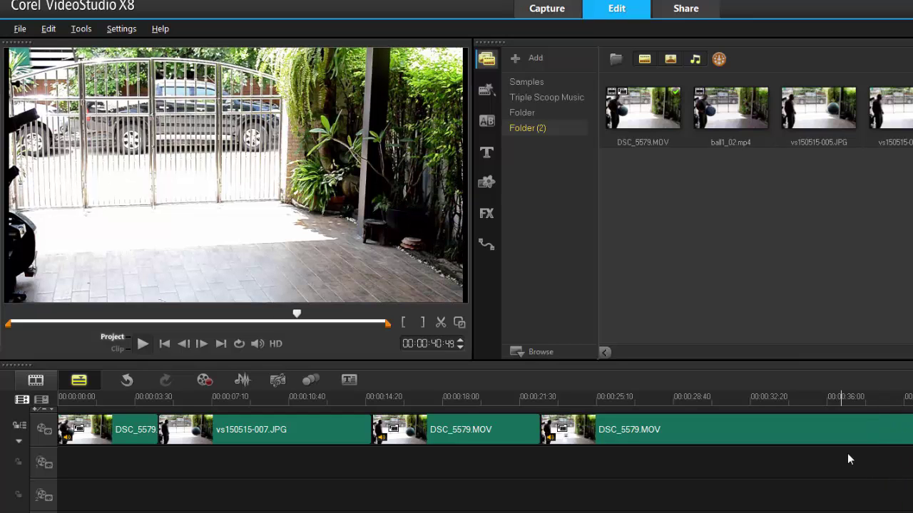
{"action": "left_click", "coordinate": [442, 322]}
{"action": "left_click", "coordinate": [719, 433]}
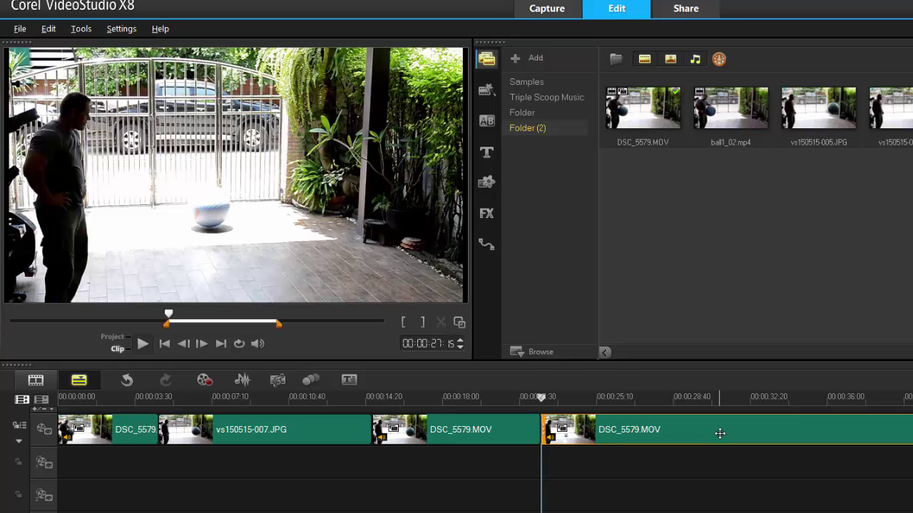
Delete the selected middle segment and move the last DSC_5579.MOV clip to the first overlay track, starting with the freeze frame.
{"action": "key", "text": "Delete"}
{"action": "left_click_drag", "start_coordinate": [541, 396], "coordinate": [660, 397]}
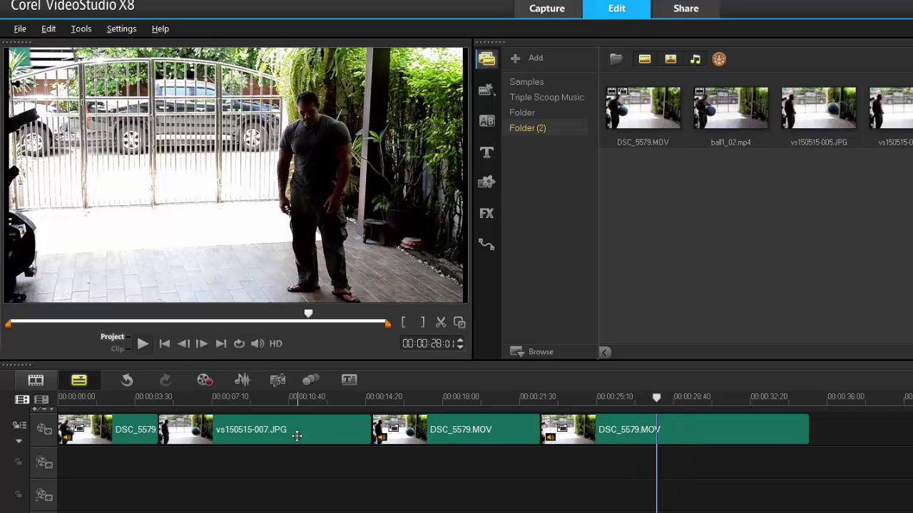
{"action": "left_click_drag", "start_coordinate": [683, 427], "coordinate": [489, 464]}
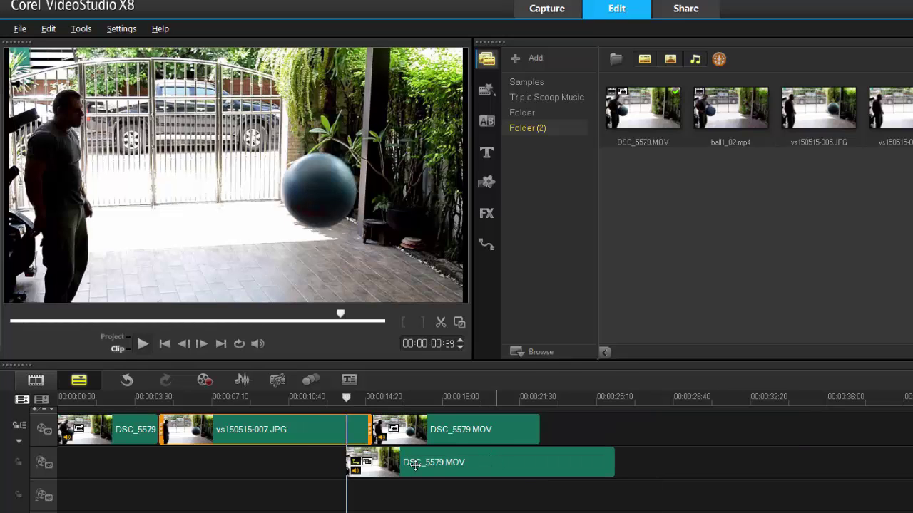
{"action": "left_click_drag", "start_coordinate": [420, 469], "coordinate": [262, 475]}
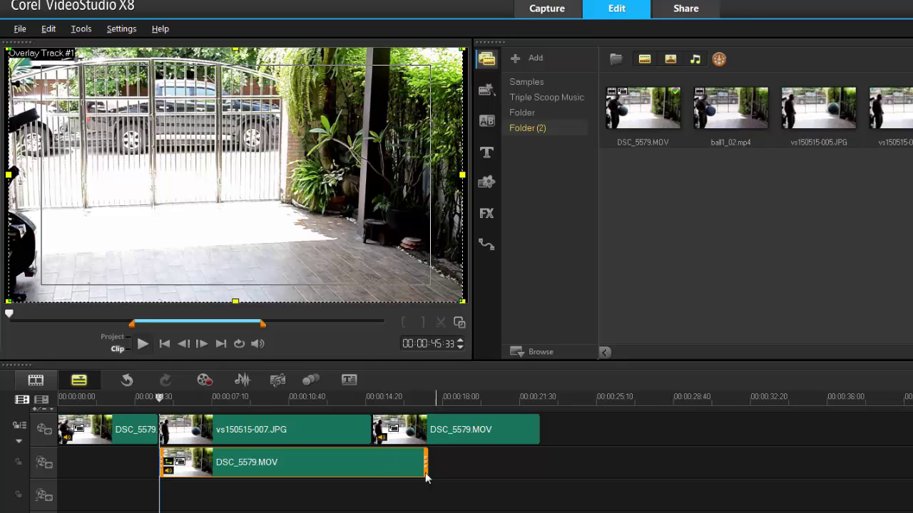
Extend the vs150515-007.JPG freeze frame to end together with the overlay clip.
{"action": "left_click", "coordinate": [366, 428]}
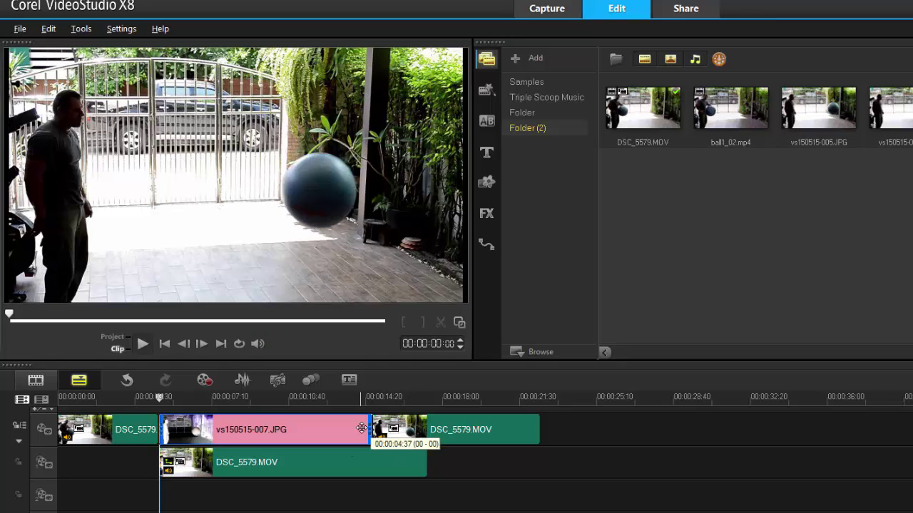
{"action": "left_click_drag", "start_coordinate": [367, 429], "coordinate": [226, 408]}
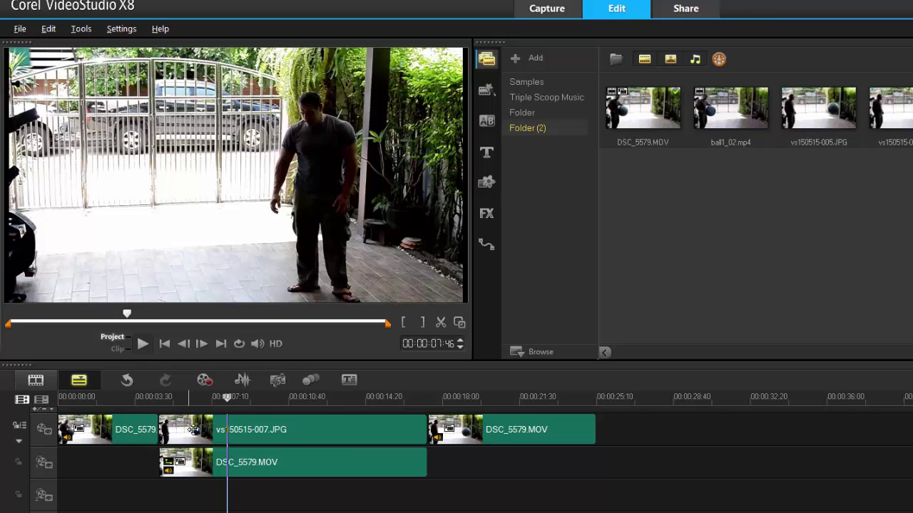
Enable the overlay options with the Chroma Key type on the DSC_5579.MOV overlay clip.
{"action": "double_click", "coordinate": [269, 463]}
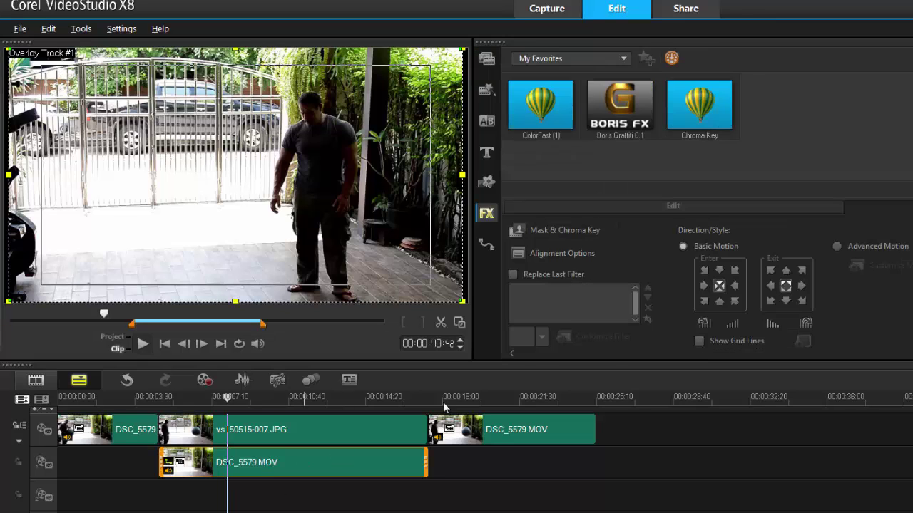
{"action": "left_click", "coordinate": [559, 227]}
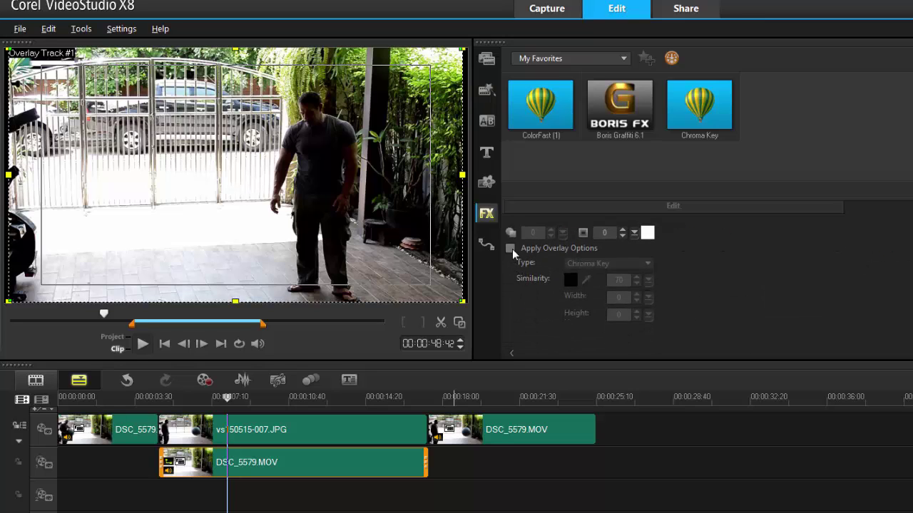
{"action": "left_click", "coordinate": [511, 248]}
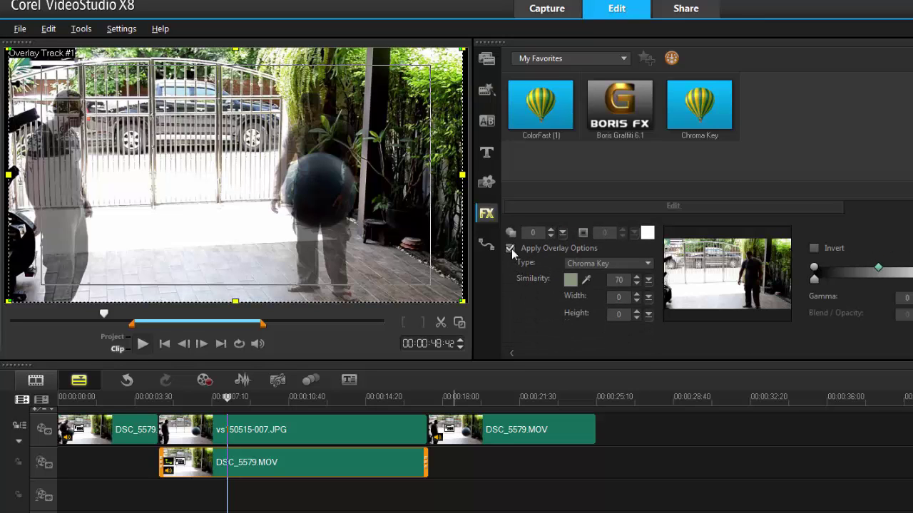
{"action": "left_click", "coordinate": [238, 397]}
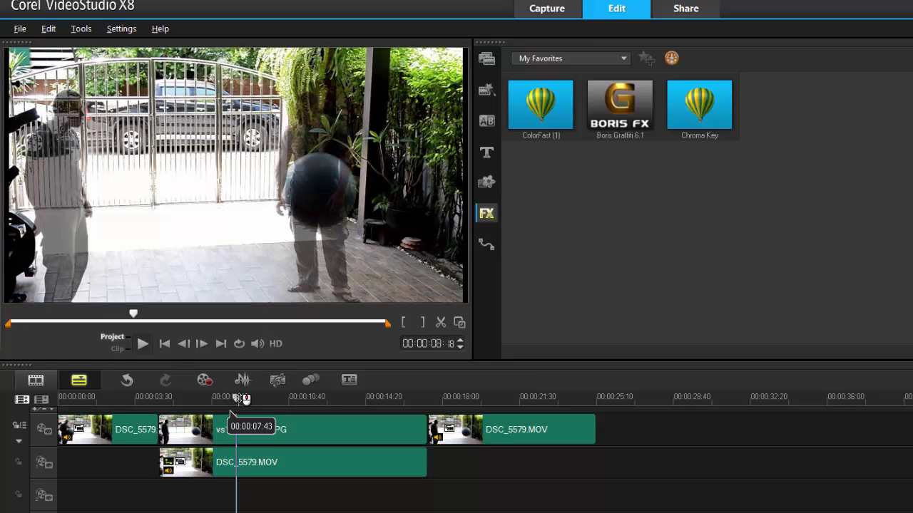
Apply the Boris Graffiti 6.1 filter to the DSC_5579.MOV overlay clip, customize it in advanced mode and delete its text track.
{"action": "left_click_drag", "start_coordinate": [607, 126], "coordinate": [340, 457]}
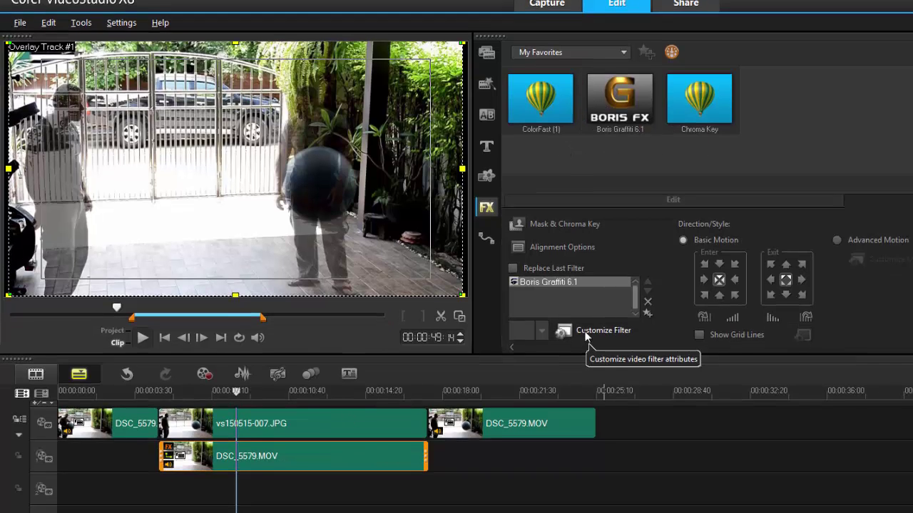
{"action": "left_click", "coordinate": [584, 338]}
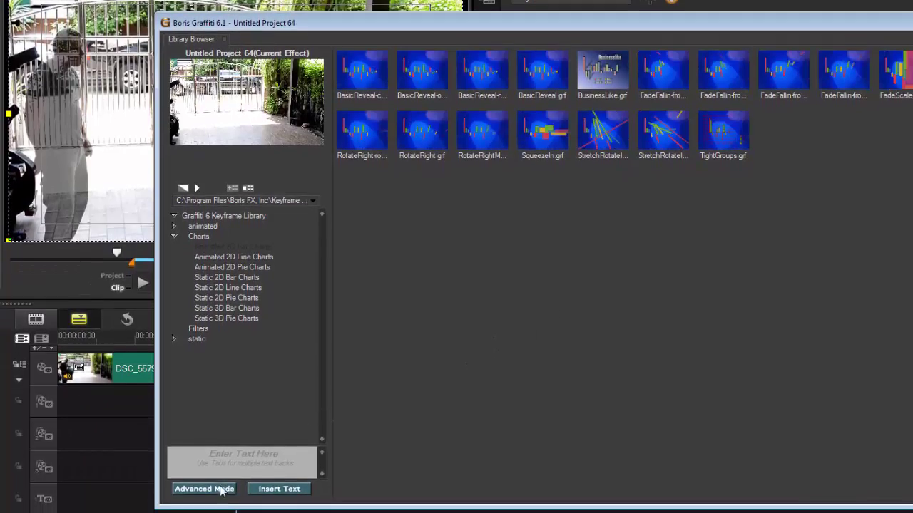
{"action": "left_click", "coordinate": [204, 511]}
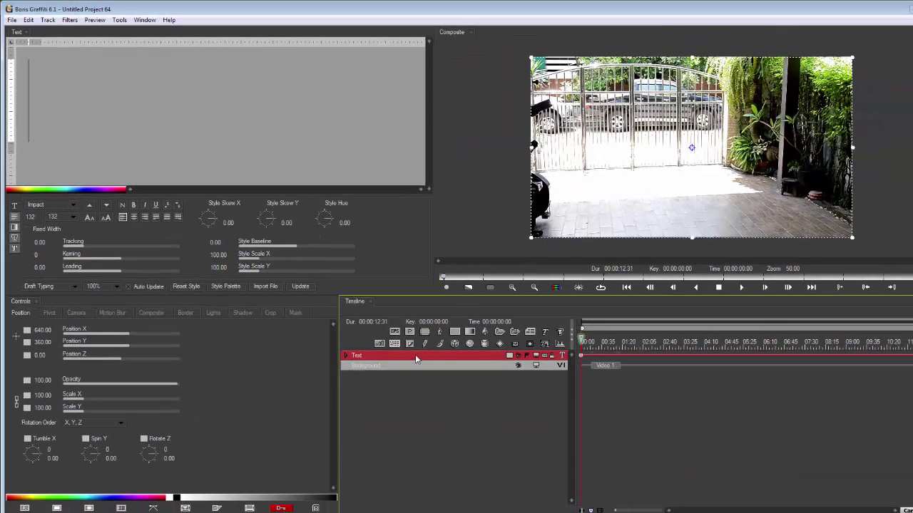
{"action": "key", "text": "Delete"}
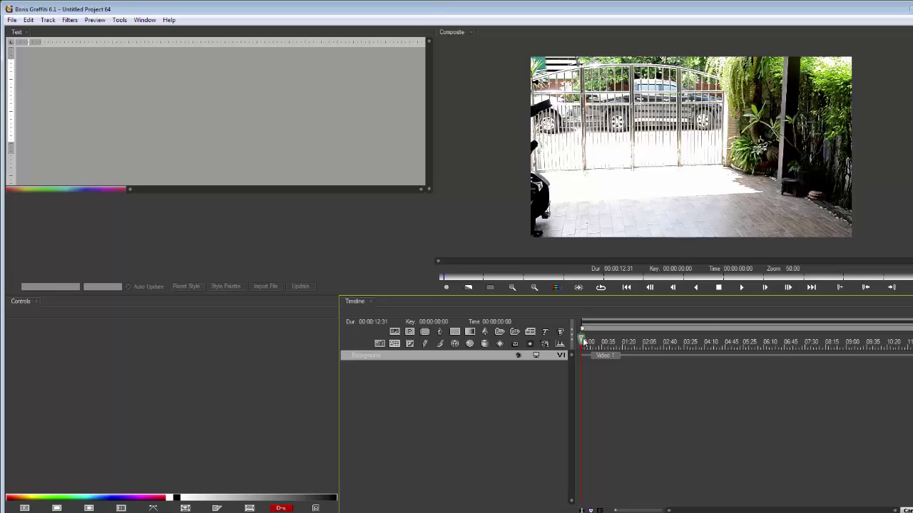
At 00:00:03:09, add a spline track and draw a four-point shape covering the frame from its left edge to just before the man.
{"action": "left_click_drag", "start_coordinate": [583, 339], "coordinate": [675, 342]}
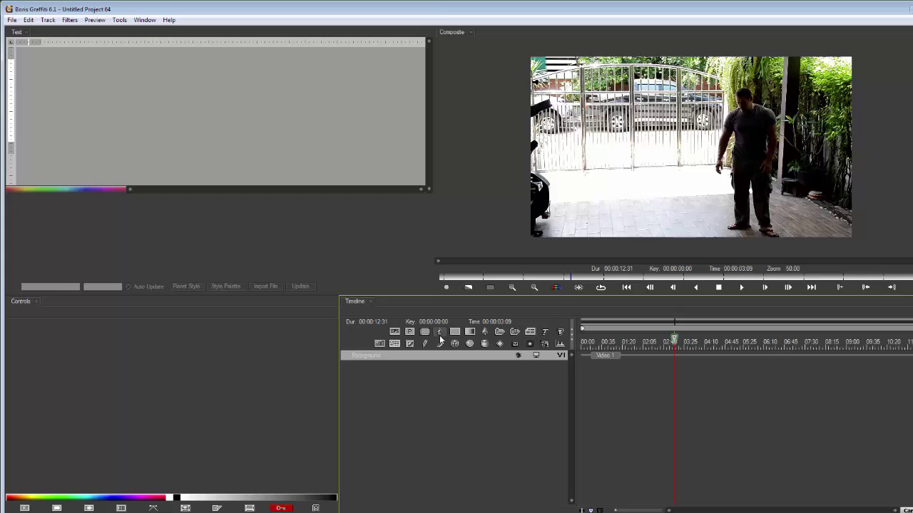
{"action": "left_click", "coordinate": [440, 333]}
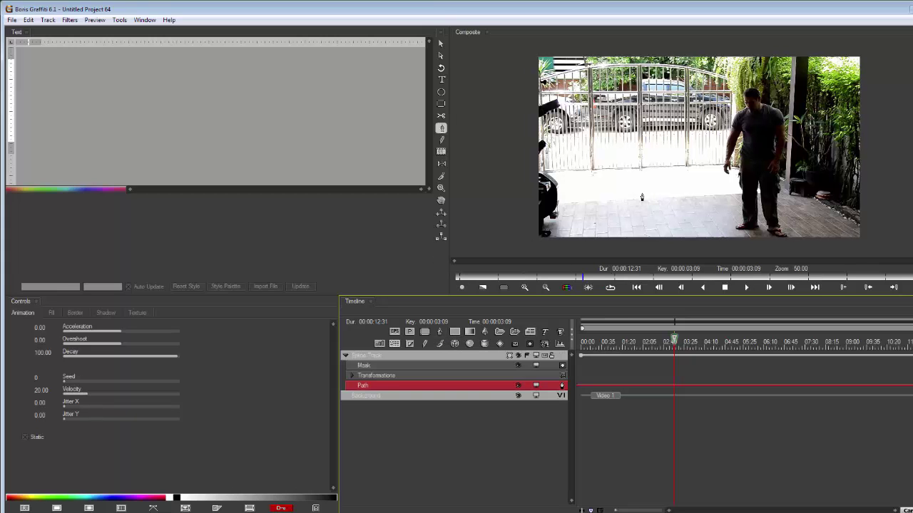
{"action": "left_click", "coordinate": [712, 86]}
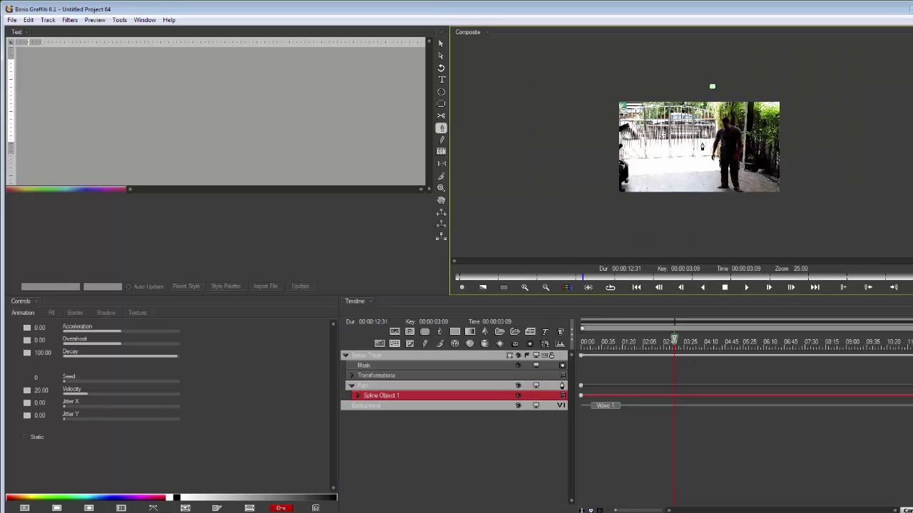
{"action": "left_click", "coordinate": [706, 196]}
{"action": "left_click", "coordinate": [605, 213]}
{"action": "left_click", "coordinate": [594, 94]}
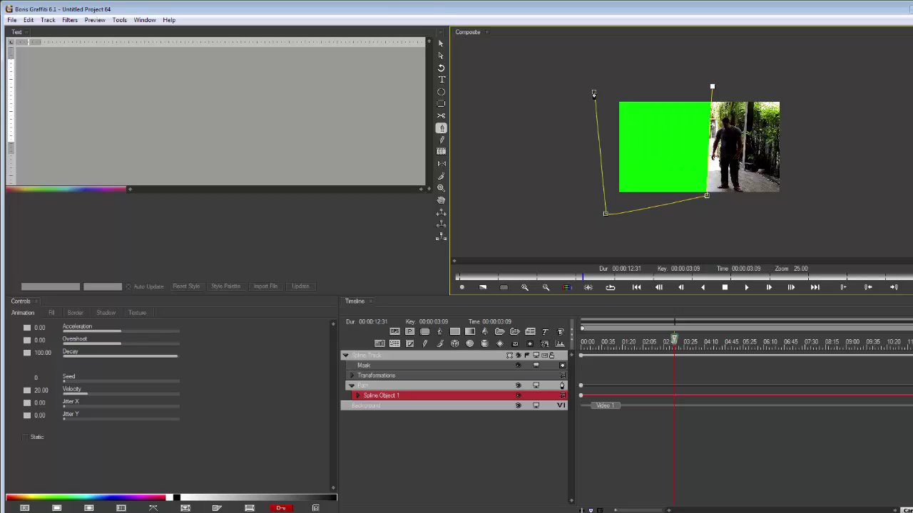
Expand the properties of Spline Object 1, select its fill color and open the fill settings.
{"action": "left_click", "coordinate": [362, 388]}
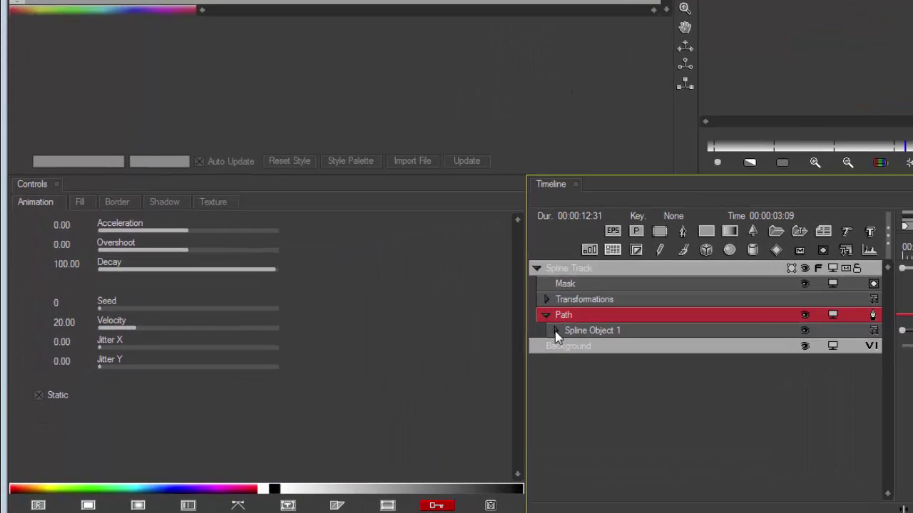
{"action": "left_click", "coordinate": [359, 395]}
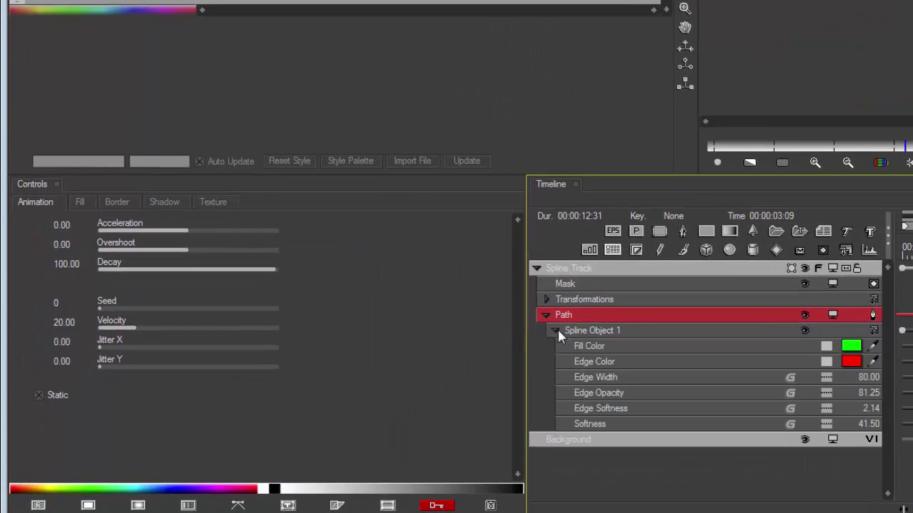
{"action": "left_click", "coordinate": [599, 348]}
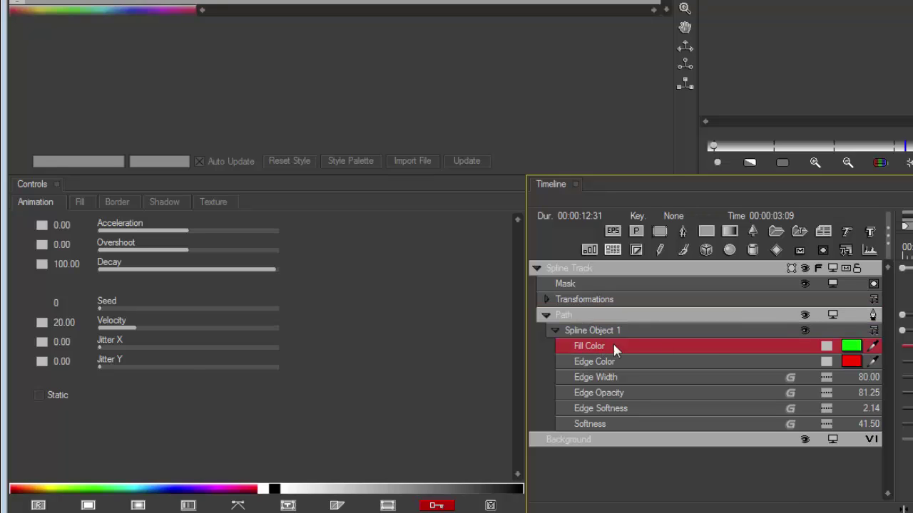
{"action": "left_click", "coordinate": [81, 203]}
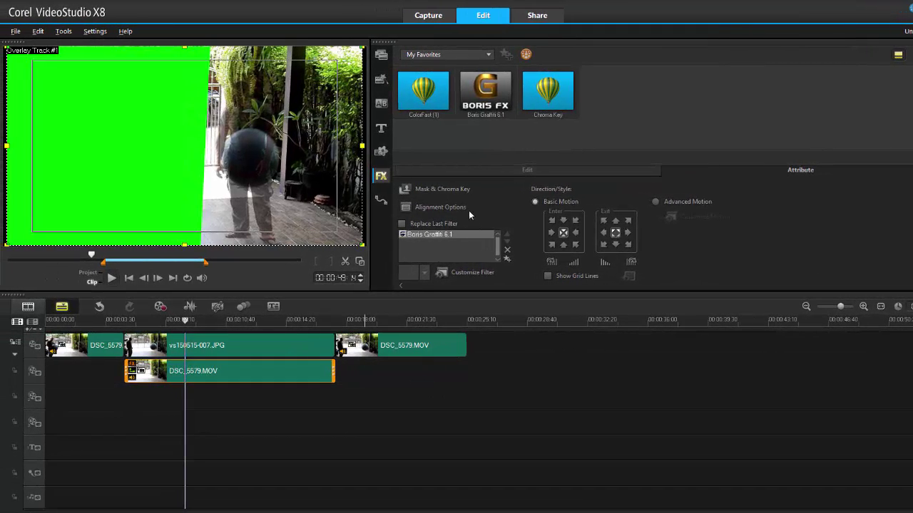
Sample the green area in the preview as the overlay clip's chroma key color and check the composite.
{"action": "left_click", "coordinate": [431, 190]}
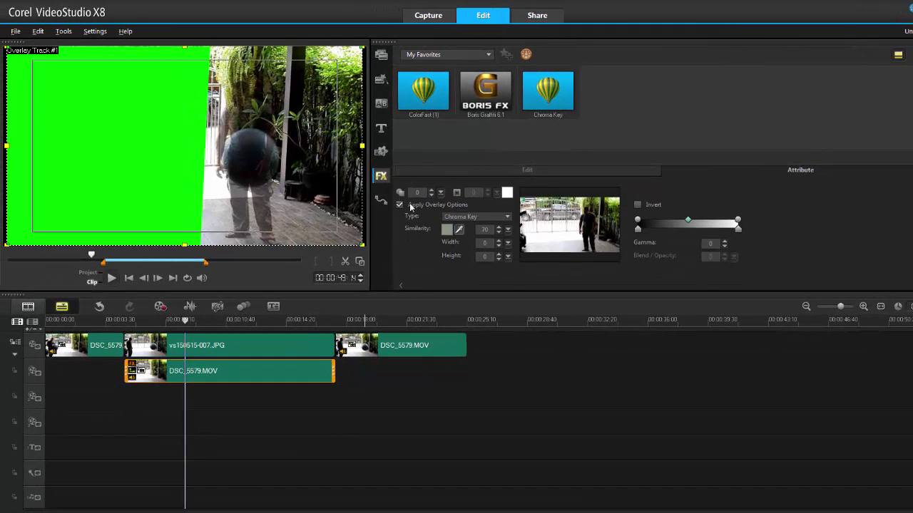
{"action": "left_click", "coordinate": [459, 229]}
{"action": "left_click", "coordinate": [153, 164]}
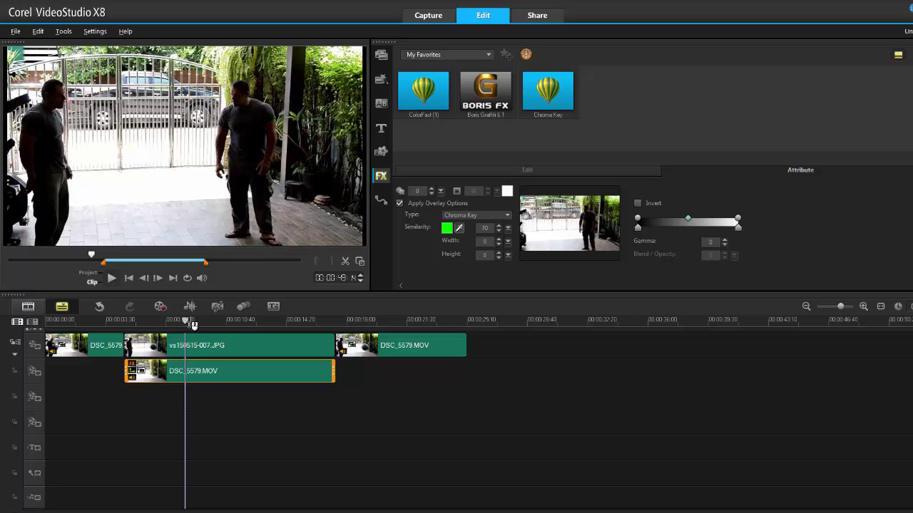
{"action": "left_click", "coordinate": [100, 321]}
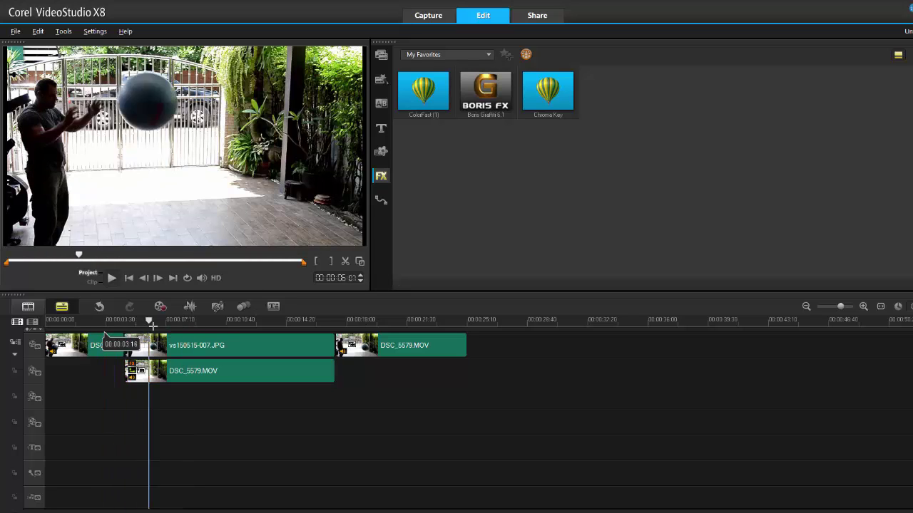
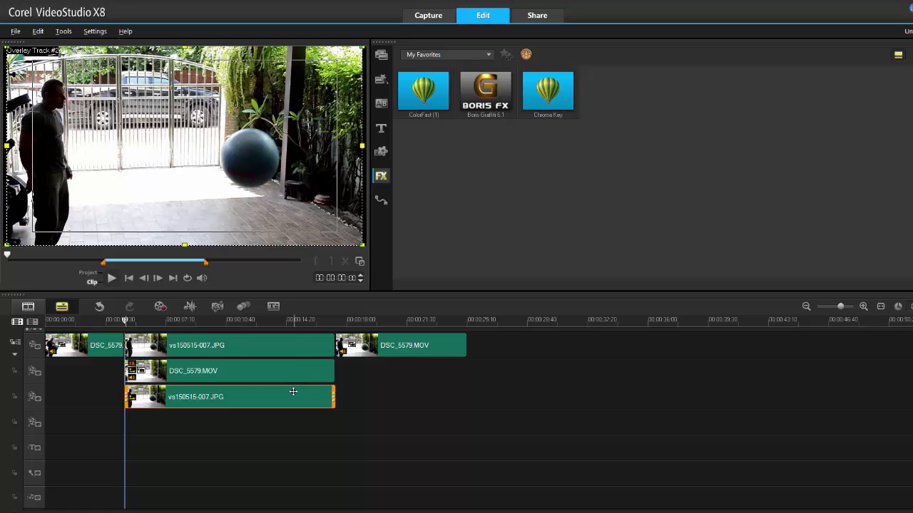
Apply the Boris Graffiti 6.1 filter to vs150515-007.JPG on the second overlay track, customize it in advanced mode and delete its text track.
{"action": "left_click_drag", "start_coordinate": [490, 105], "coordinate": [258, 399]}
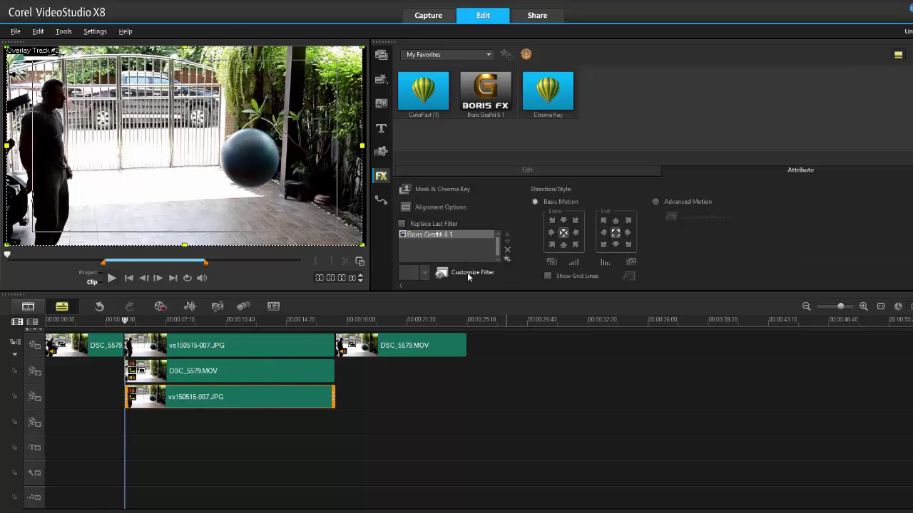
{"action": "left_click", "coordinate": [467, 272]}
{"action": "left_click", "coordinate": [174, 441]}
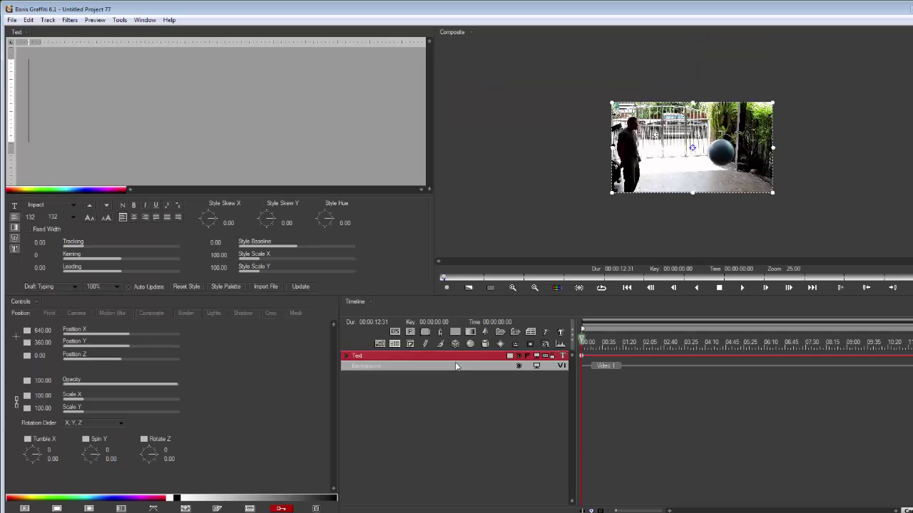
{"action": "key", "text": "Delete"}
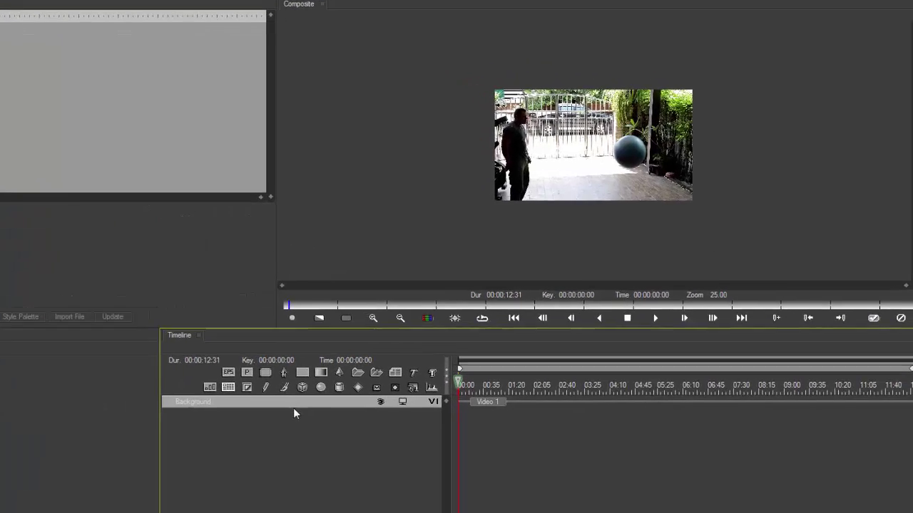
Add a spline track and draw an ellipse around the ball in the freeze frame.
{"action": "left_click", "coordinate": [218, 391]}
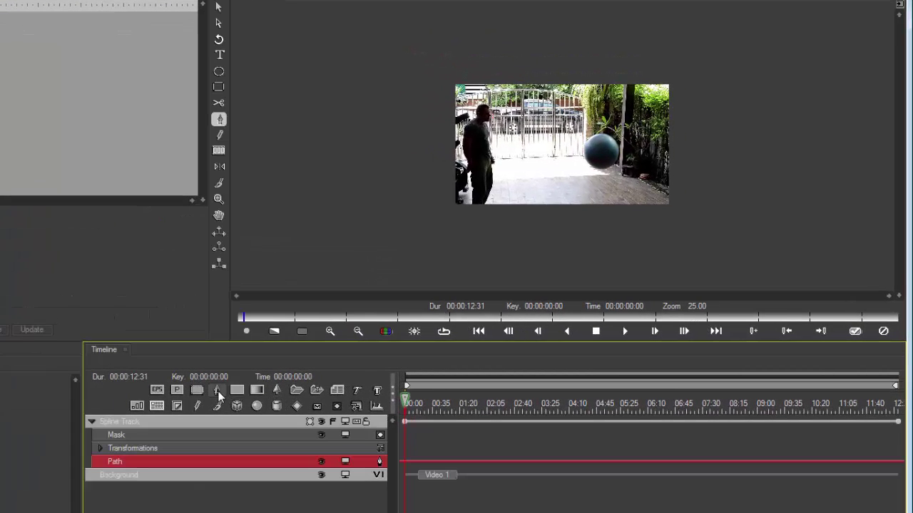
{"action": "scroll", "coordinate": [482, 184], "scroll_direction": "up", "scroll_amount": 1}
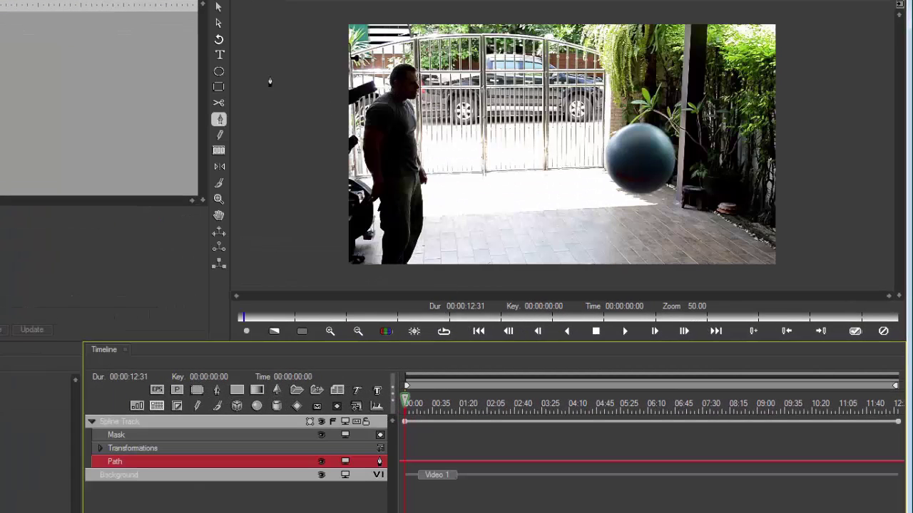
{"action": "left_click", "coordinate": [219, 72]}
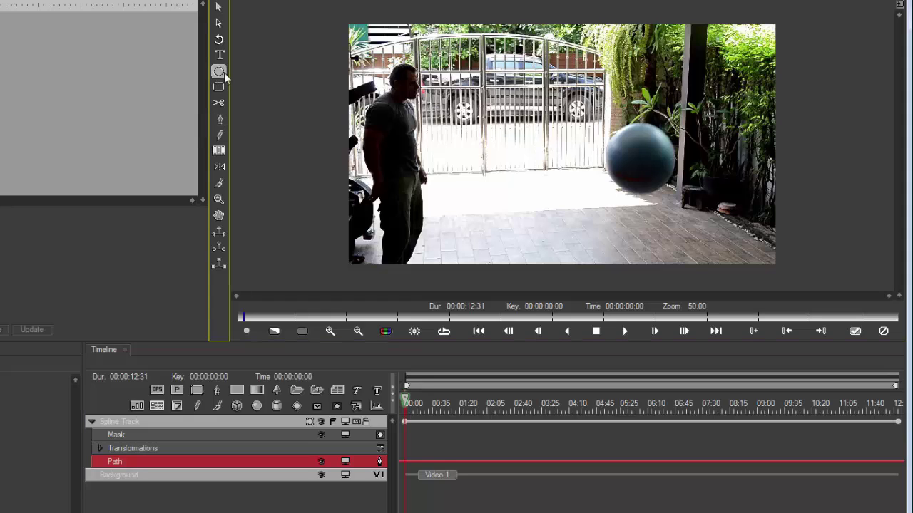
{"action": "left_click_drag", "start_coordinate": [604, 120], "coordinate": [679, 198]}
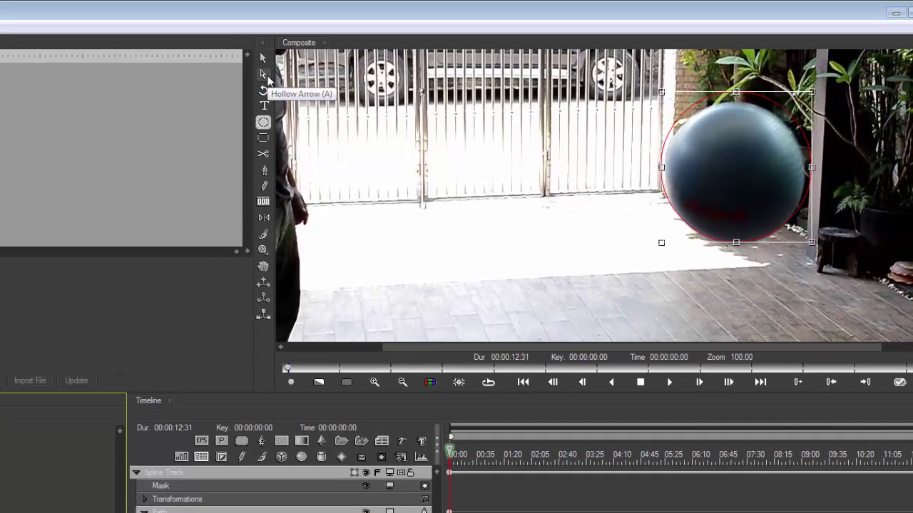
Fit the ellipse closely to the ball's outline with the Hollow Arrow, and check the fit by toggling its fill off and on.
{"action": "left_click", "coordinate": [264, 74]}
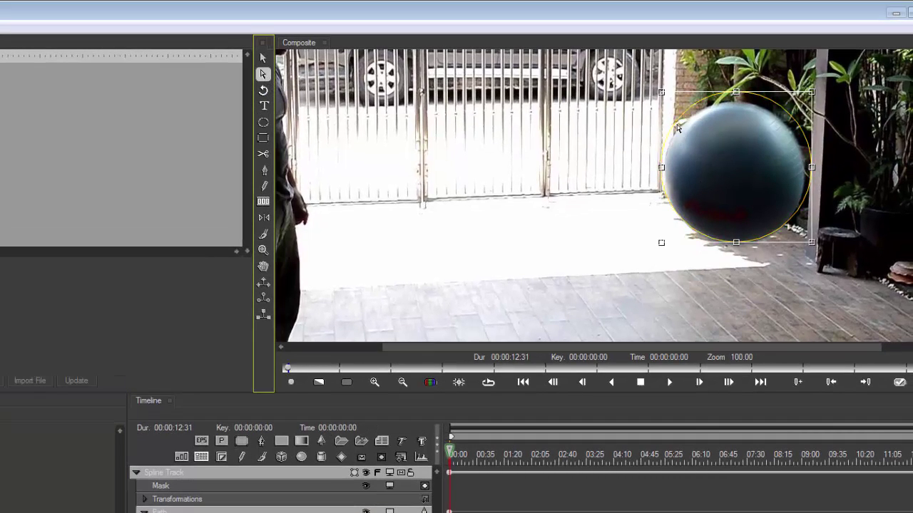
{"action": "left_click", "coordinate": [697, 109]}
{"action": "mouse_move", "coordinate": [697, 109]}
{"action": "left_mouse_down"}
{"action": "mouse_move", "coordinate": [700, 133]}
{"action": "mouse_move", "coordinate": [702, 101]}
{"action": "mouse_move", "coordinate": [698, 118]}
{"action": "left_mouse_up"}
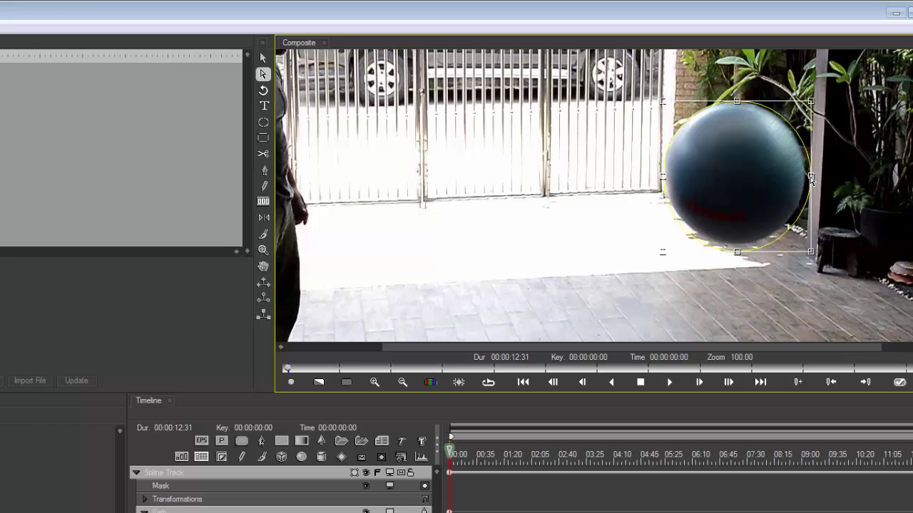
{"action": "left_click_drag", "start_coordinate": [810, 177], "coordinate": [807, 181]}
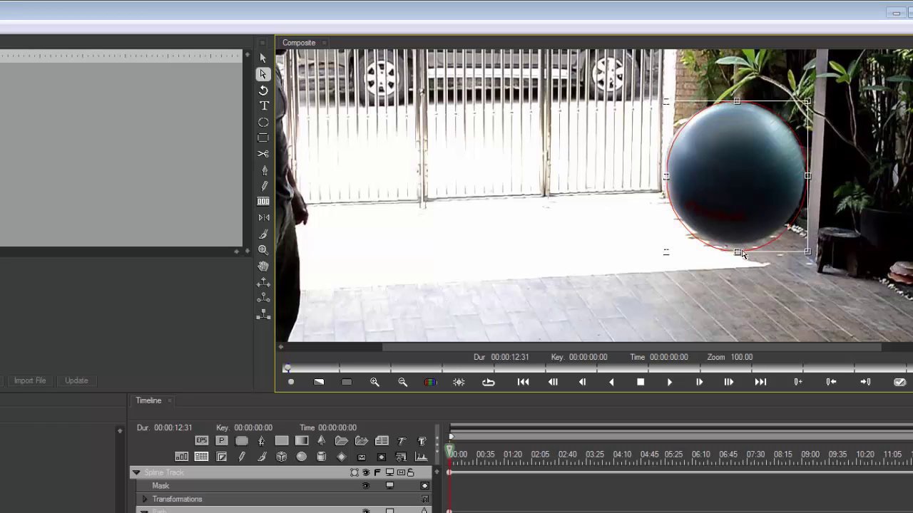
{"action": "left_click_drag", "start_coordinate": [738, 252], "coordinate": [738, 246]}
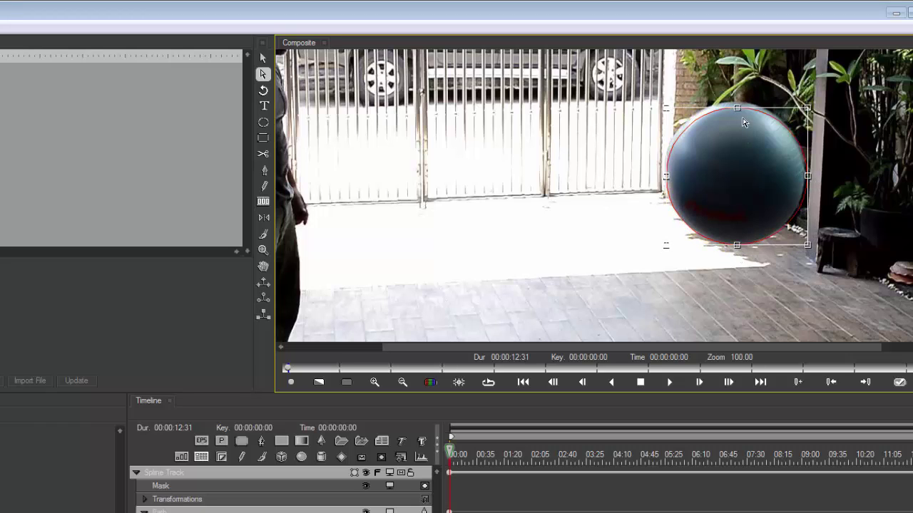
{"action": "left_click_drag", "start_coordinate": [737, 108], "coordinate": [720, 107]}
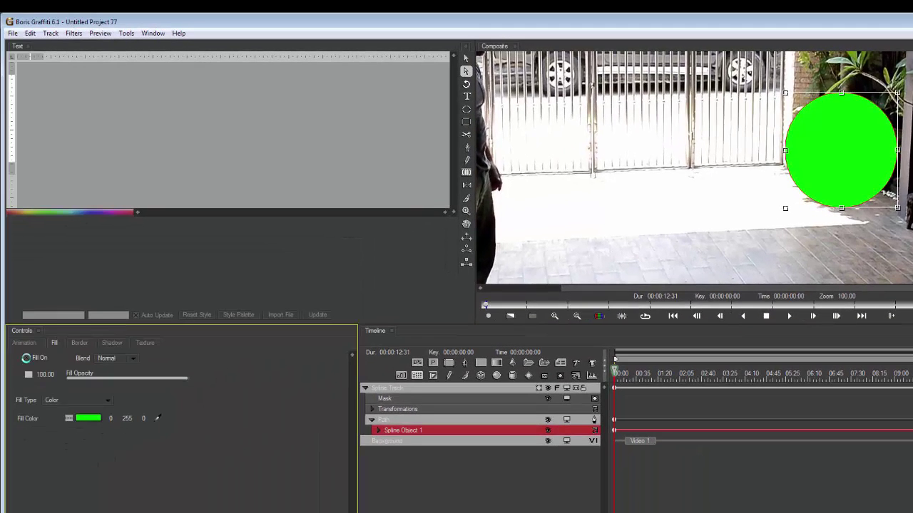
{"action": "left_click", "coordinate": [27, 359]}
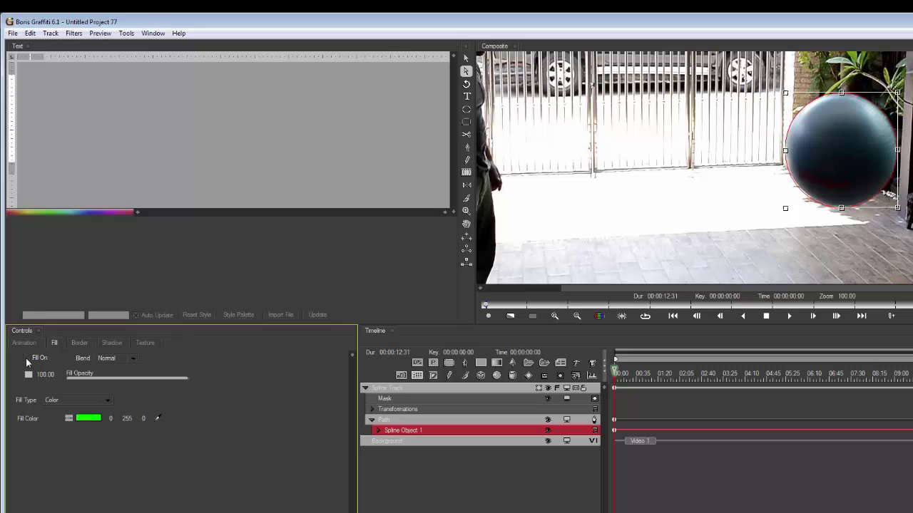
{"action": "left_click", "coordinate": [27, 359]}
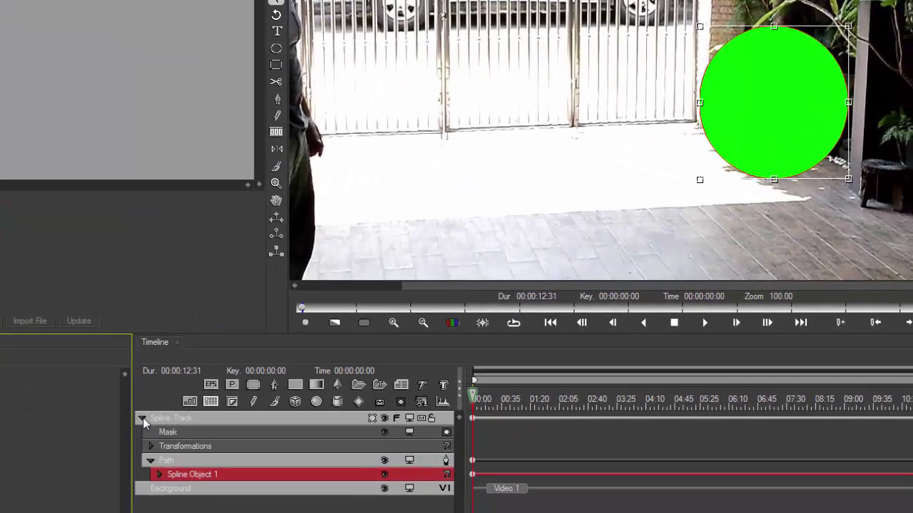
Convert the Background into a regular video track, expand it and move the Spline Track into its mask.
{"action": "left_click", "coordinate": [365, 387]}
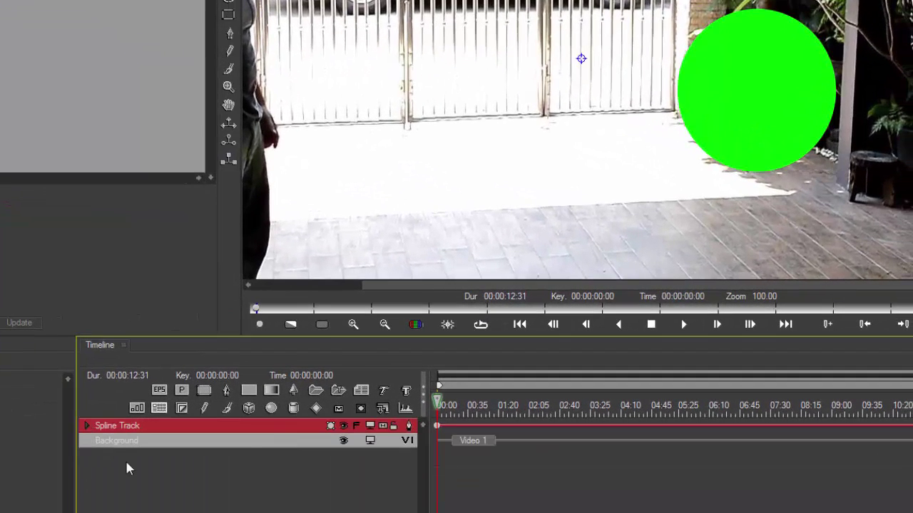
{"action": "left_click", "coordinate": [172, 444]}
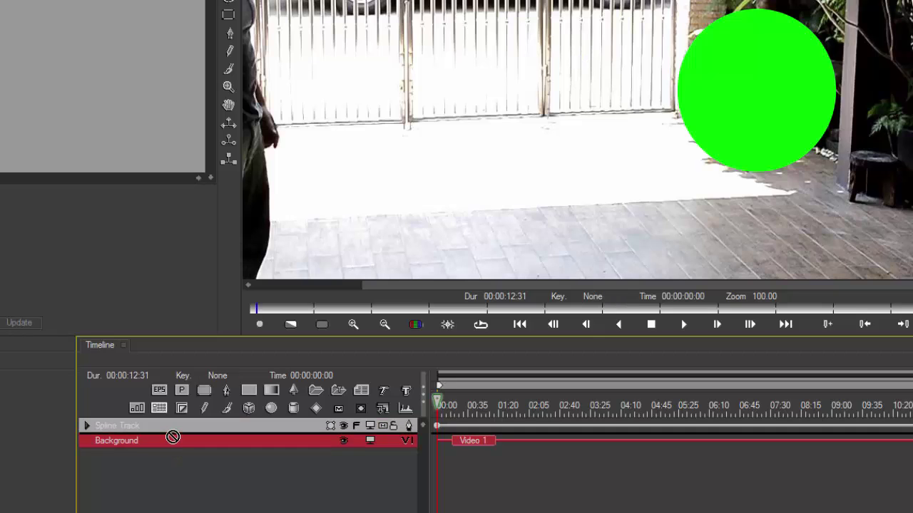
{"action": "left_click_drag", "start_coordinate": [173, 437], "coordinate": [172, 442]}
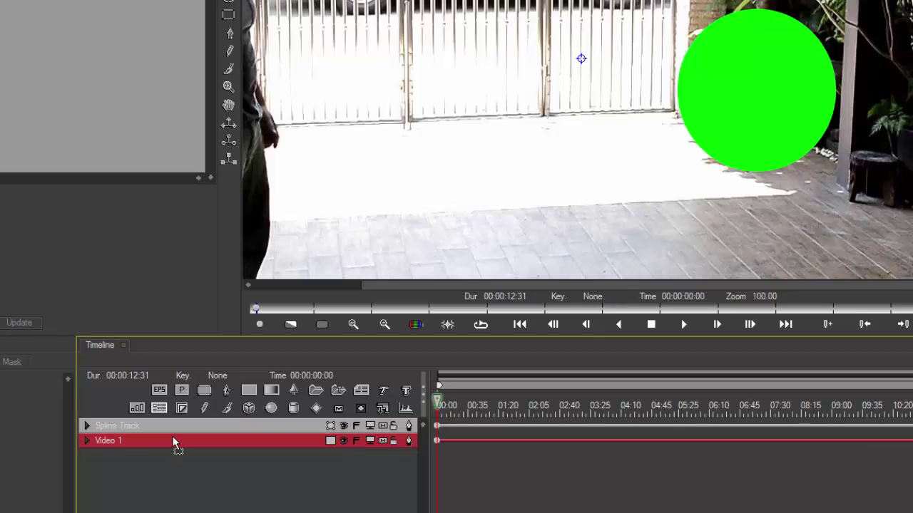
{"action": "left_click", "coordinate": [86, 441]}
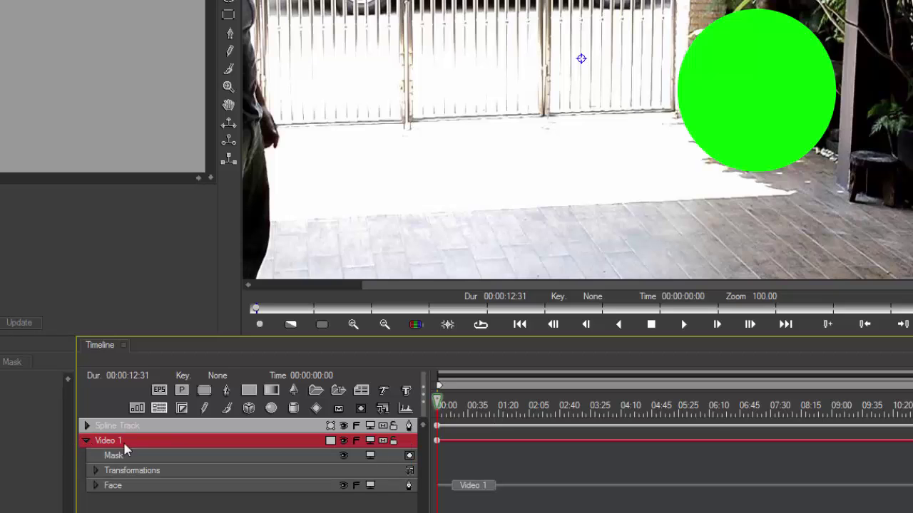
{"action": "left_click_drag", "start_coordinate": [156, 428], "coordinate": [163, 454]}
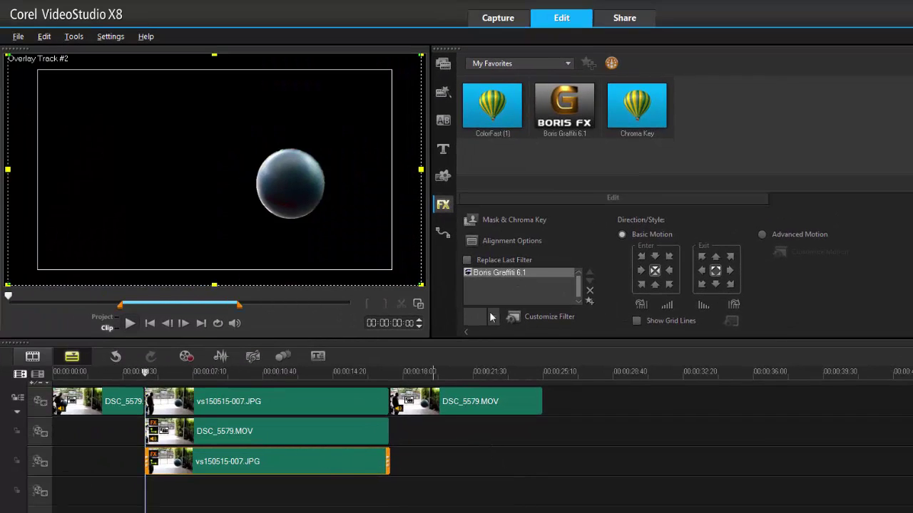
Apply a chroma key to vs150515-007.JPG on the second overlay track with black as the key color and similarity 0.
{"action": "left_click", "coordinate": [500, 223]}
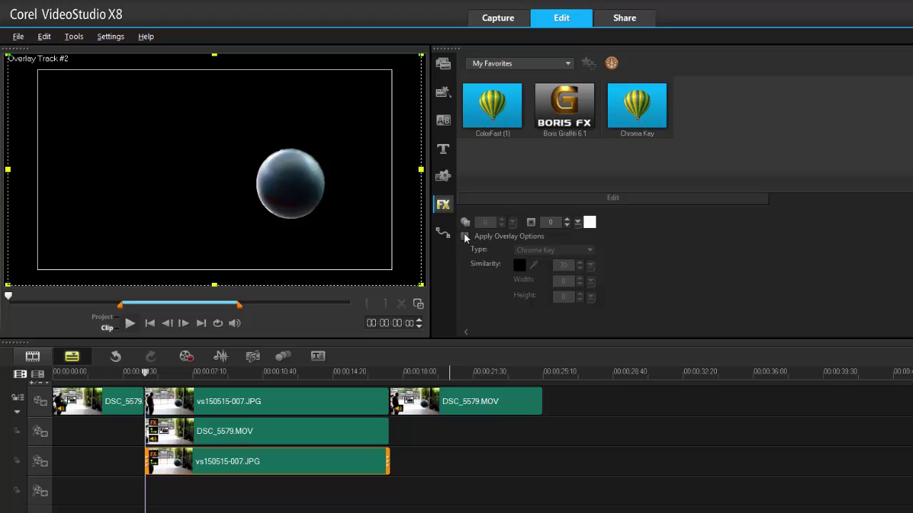
{"action": "left_click", "coordinate": [464, 236]}
{"action": "left_click", "coordinate": [519, 266]}
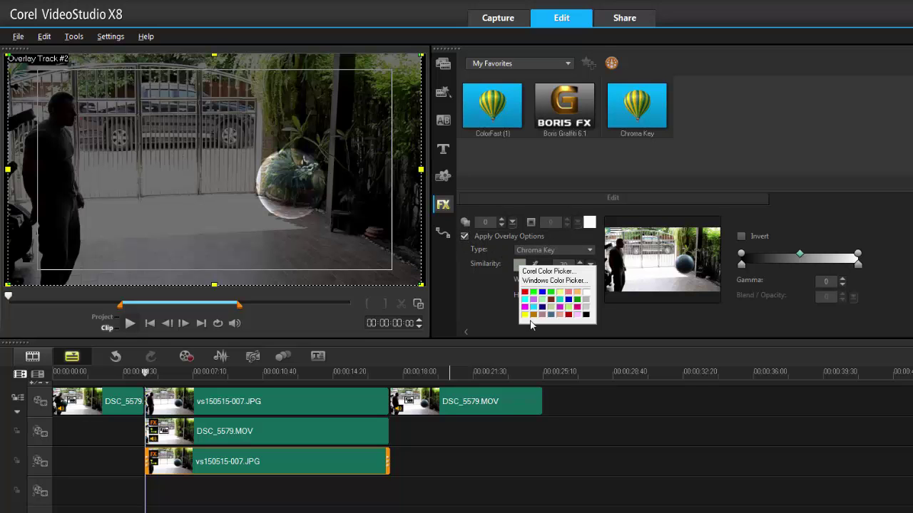
{"action": "left_click", "coordinate": [585, 315]}
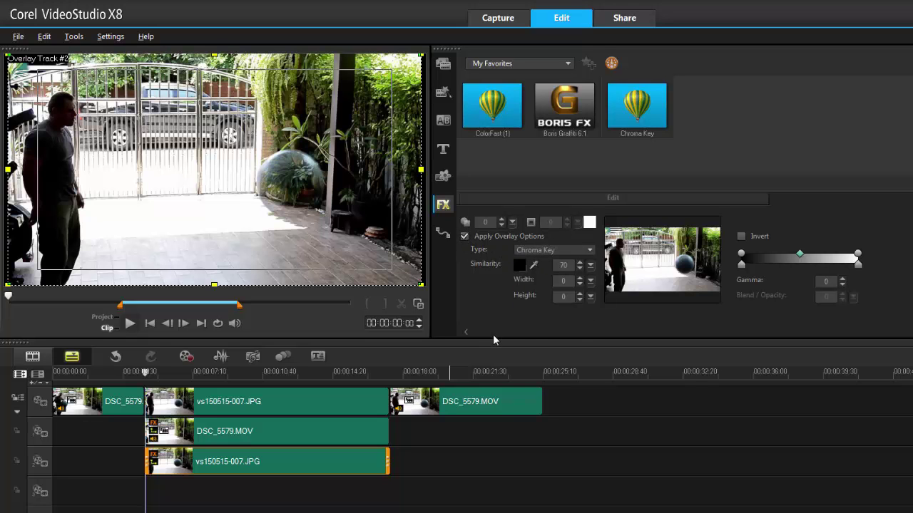
{"action": "left_click_drag", "start_coordinate": [591, 266], "coordinate": [547, 281]}
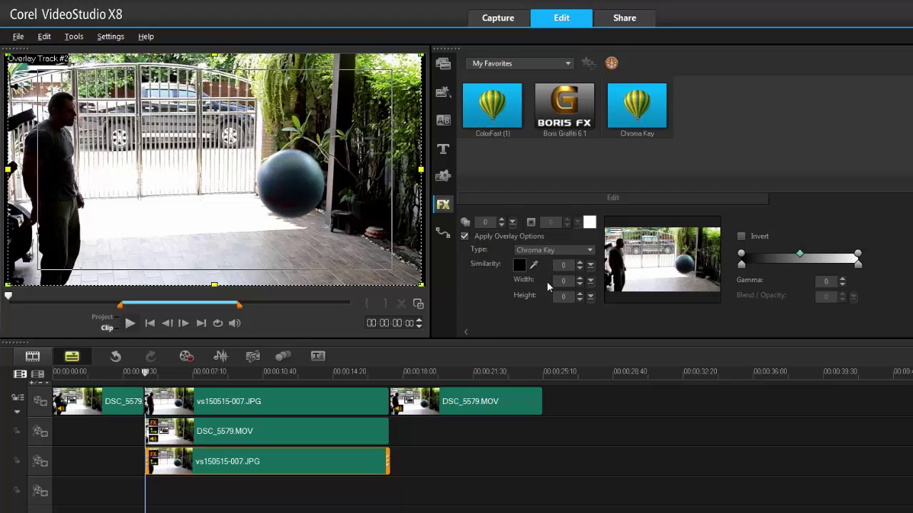
Play the project from near the start and scrub through the freeze-frame section to check the man moving behind the ball.
{"action": "left_click", "coordinate": [145, 373]}
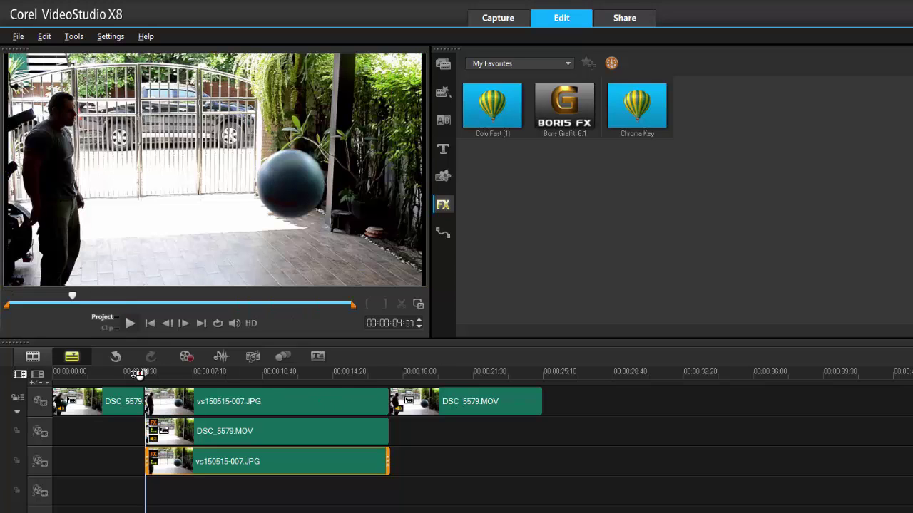
{"action": "left_click", "coordinate": [63, 373]}
{"action": "key", "text": "space"}
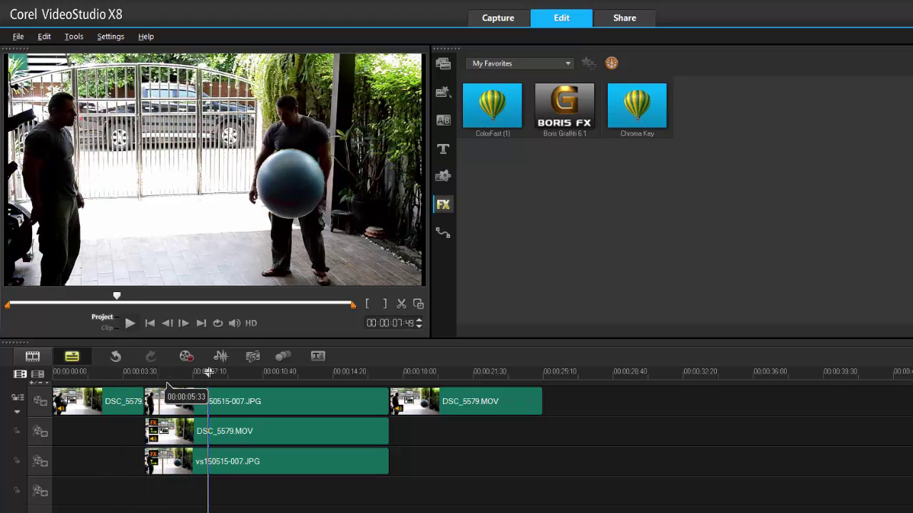
{"action": "left_click_drag", "start_coordinate": [261, 373], "coordinate": [271, 390]}
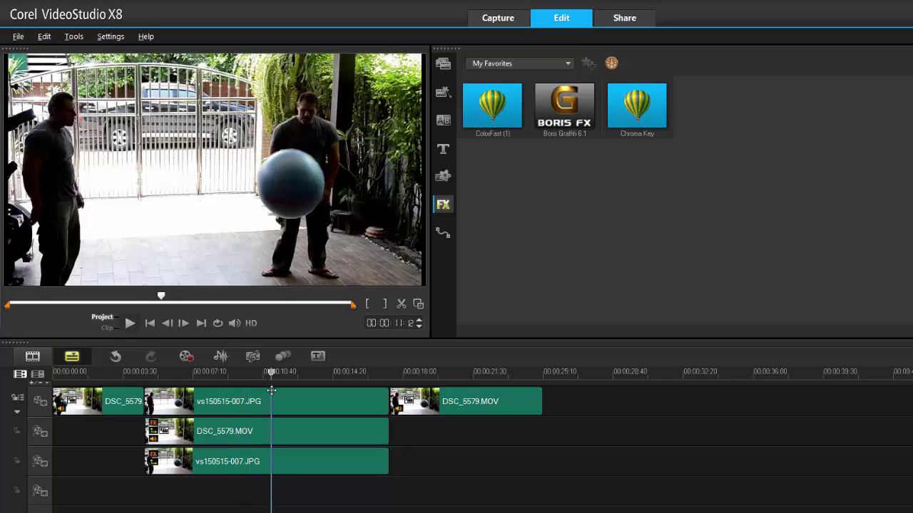
{"action": "left_click_drag", "start_coordinate": [273, 372], "coordinate": [179, 377]}
{"action": "left_click_drag", "start_coordinate": [117, 296], "coordinate": [200, 297]}
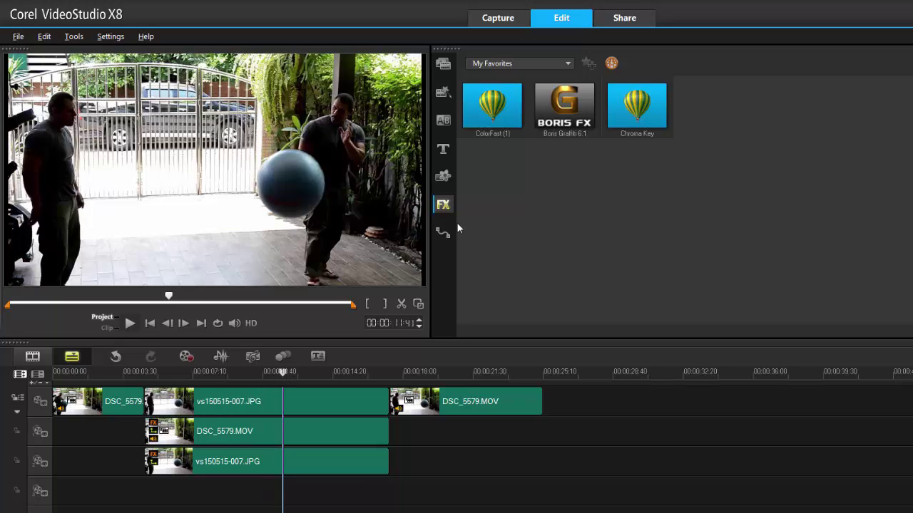
{"action": "left_click_drag", "start_coordinate": [285, 371], "coordinate": [293, 402]}
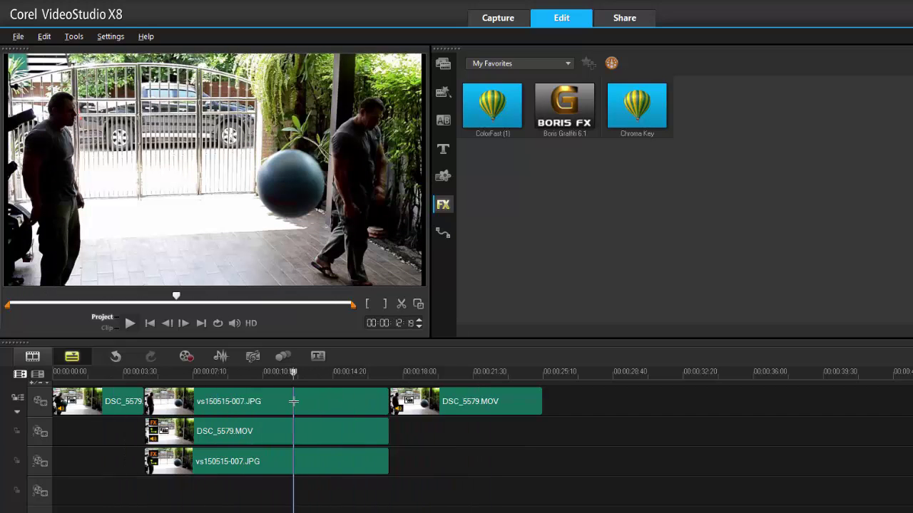